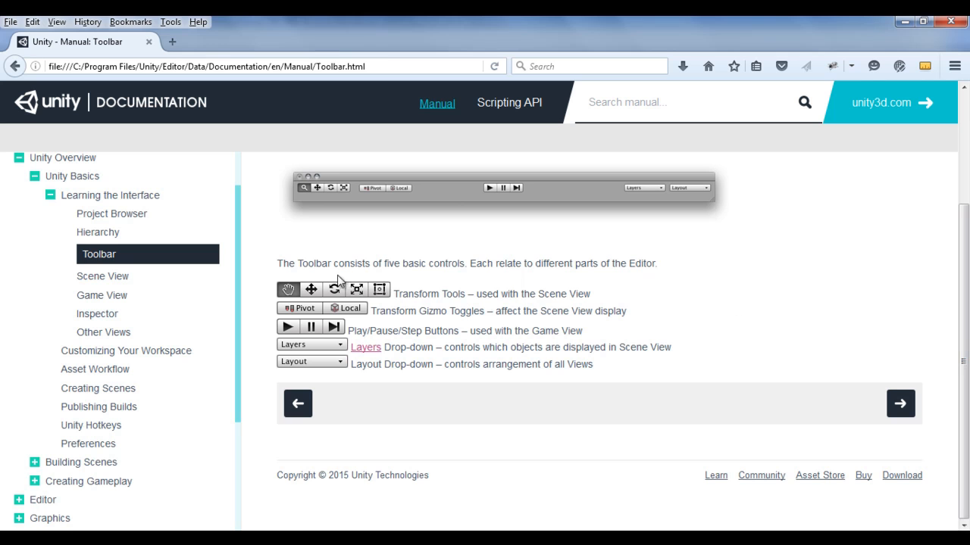
Step: Read the Toolbar manual page's overview of the five basic controls, highlighting the Transform Tools entry
{"action": "left_click_drag", "start_coordinate": [334, 265], "coordinate": [464, 267]}
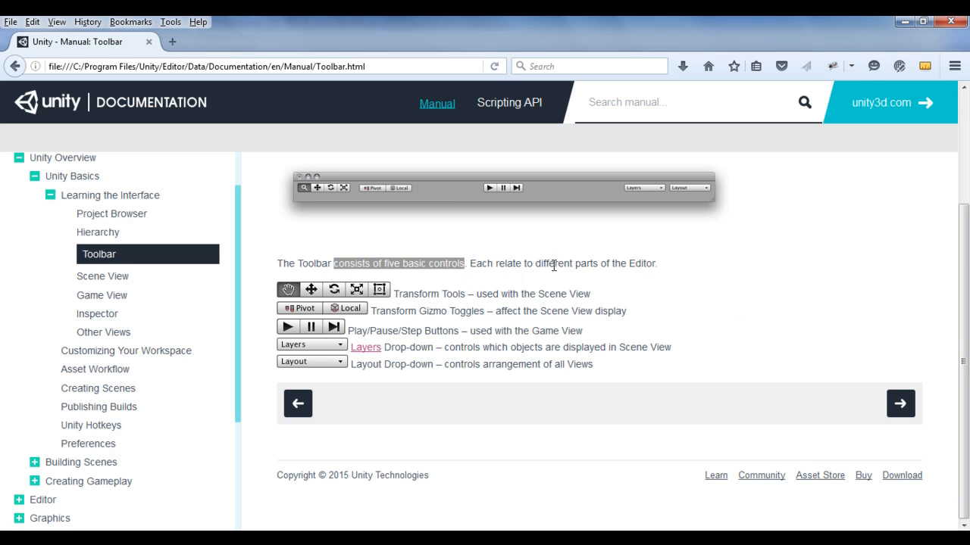
{"action": "left_click", "coordinate": [641, 264]}
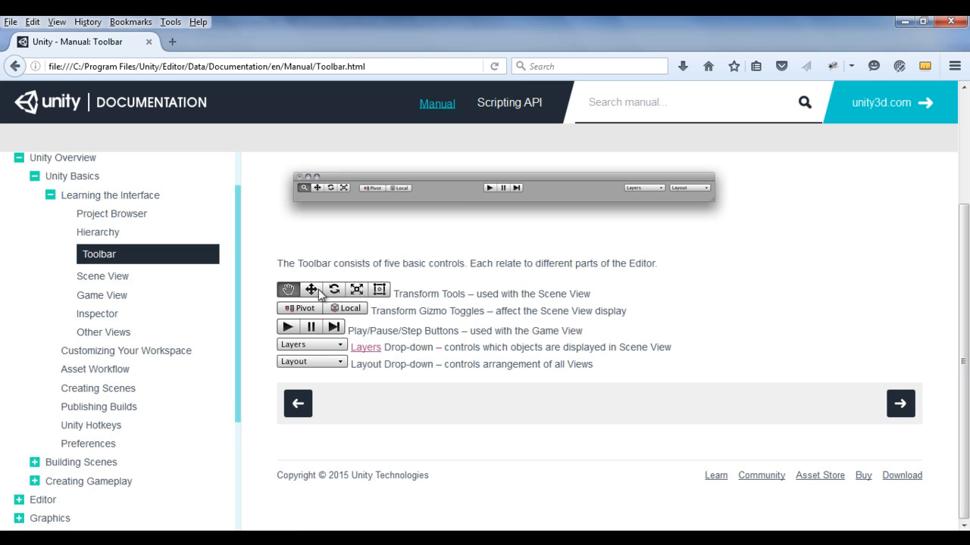
{"action": "left_click_drag", "start_coordinate": [423, 294], "coordinate": [465, 295]}
{"action": "left_click", "coordinate": [393, 294]}
{"action": "left_click_drag", "start_coordinate": [392, 294], "coordinate": [446, 296]}
{"action": "left_click", "coordinate": [497, 362]}
{"action": "left_click_drag", "start_coordinate": [394, 294], "coordinate": [440, 296]}
{"action": "left_click", "coordinate": [493, 353]}
Step: Switch to the Unity editor and pan around the 2D Scene view with the Hand tool
{"action": "left_click", "coordinate": [470, 539]}
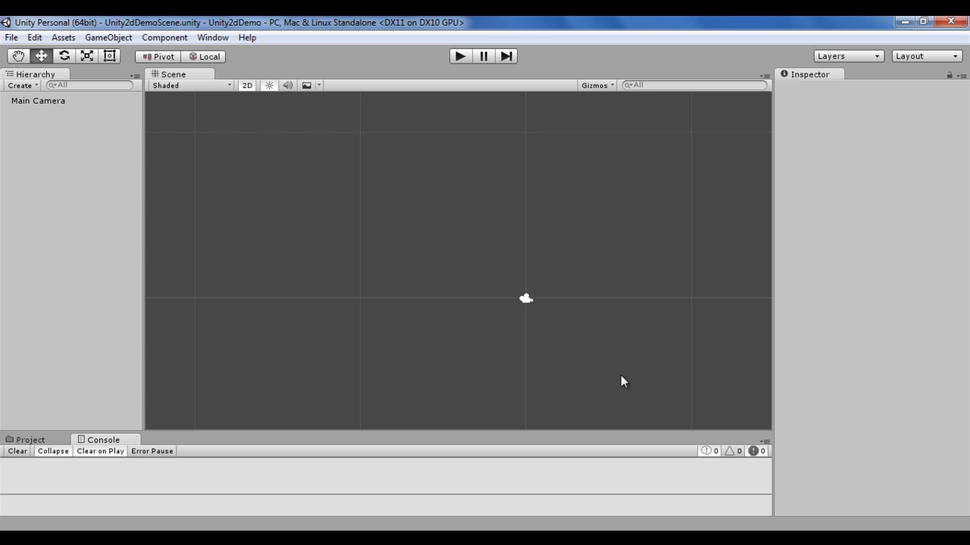
{"action": "left_click", "coordinate": [17, 56]}
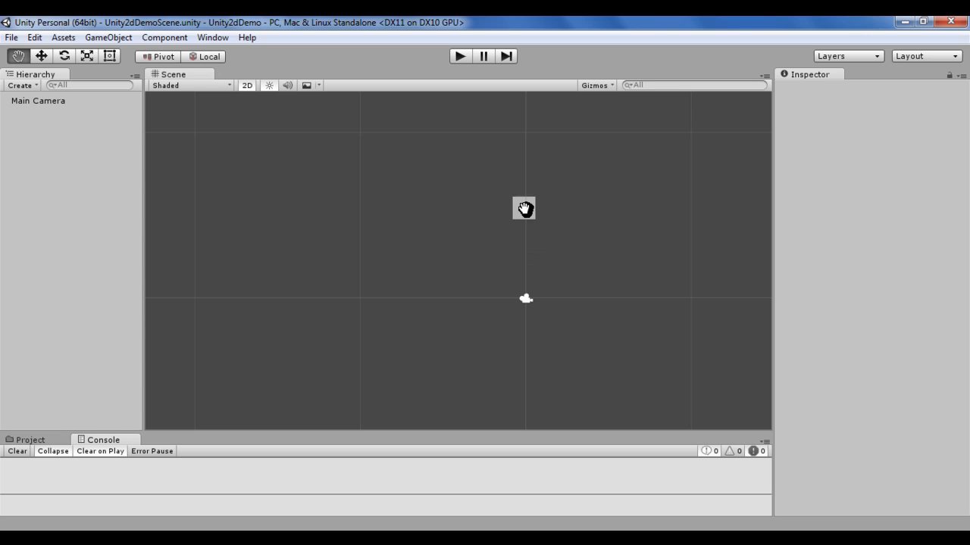
{"action": "left_click", "coordinate": [580, 179]}
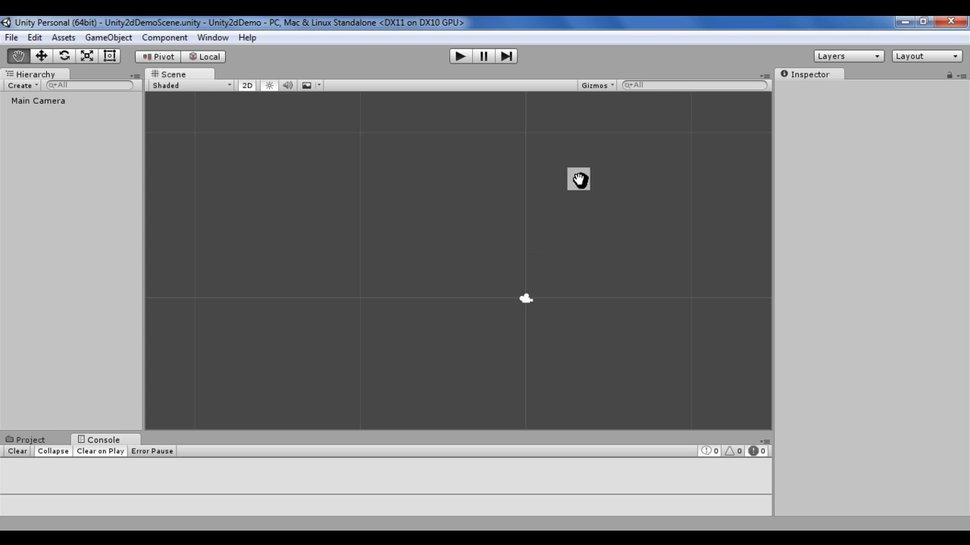
{"action": "left_click_drag", "start_coordinate": [580, 179], "coordinate": [212, 139]}
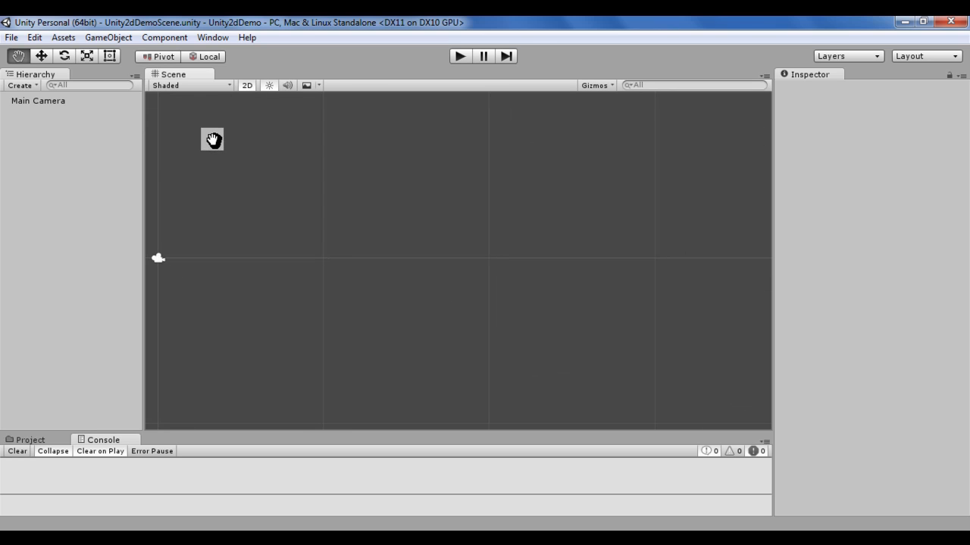
{"action": "left_click_drag", "start_coordinate": [212, 140], "coordinate": [546, 152]}
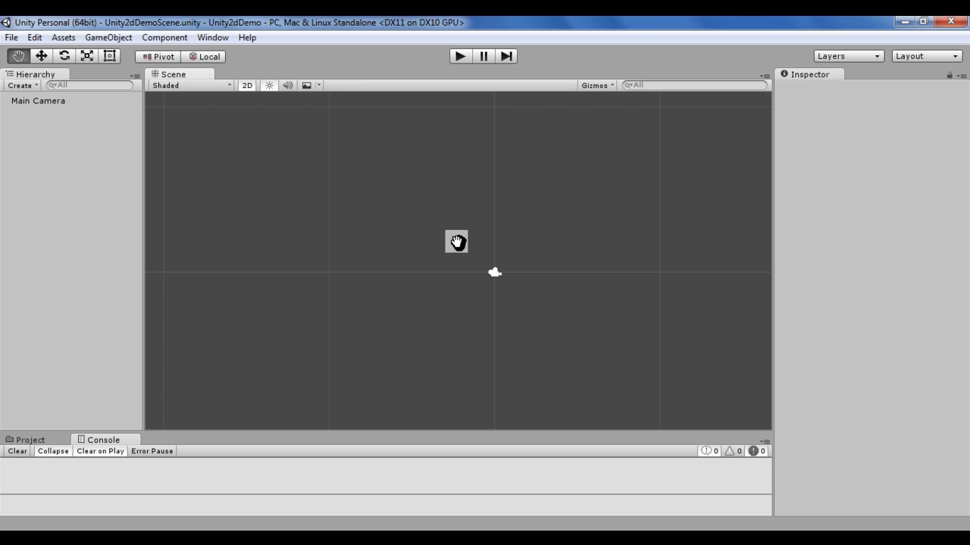
{"action": "left_click_drag", "start_coordinate": [675, 277], "coordinate": [465, 164]}
{"action": "left_click_drag", "start_coordinate": [303, 283], "coordinate": [345, 329]}
{"action": "left_click_drag", "start_coordinate": [346, 203], "coordinate": [535, 275]}
{"action": "left_click_drag", "start_coordinate": [598, 424], "coordinate": [331, 184]}
{"action": "left_click_drag", "start_coordinate": [547, 323], "coordinate": [653, 242]}
{"action": "left_click_drag", "start_coordinate": [511, 156], "coordinate": [458, 335]}
{"action": "left_click_drag", "start_coordinate": [307, 106], "coordinate": [427, 220]}
{"action": "left_click_drag", "start_coordinate": [619, 403], "coordinate": [601, 289]}
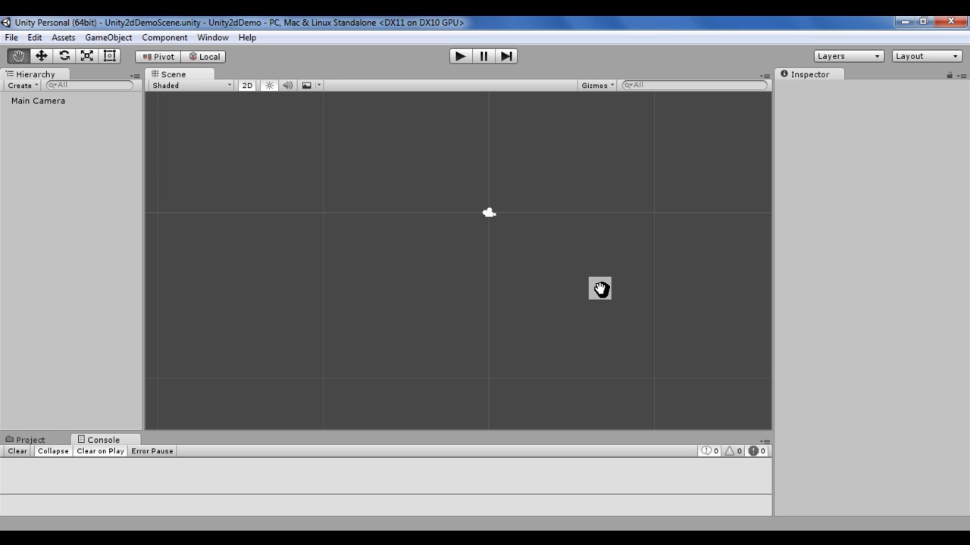
{"action": "left_click_drag", "start_coordinate": [600, 288], "coordinate": [529, 275]}
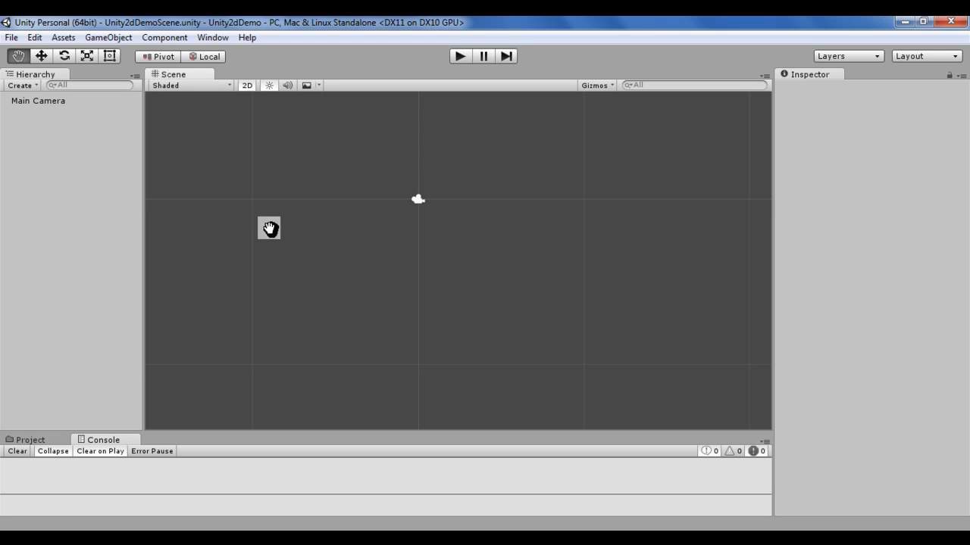
Step: Switch the Scene view to 3D perspective, select the Main Camera and pan around it
{"action": "left_click", "coordinate": [250, 85]}
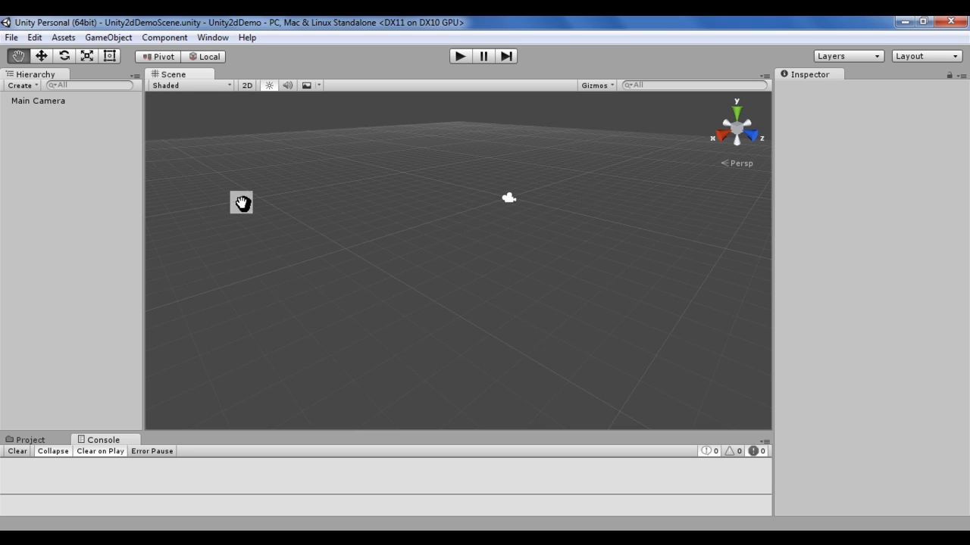
{"action": "left_click", "coordinate": [54, 101]}
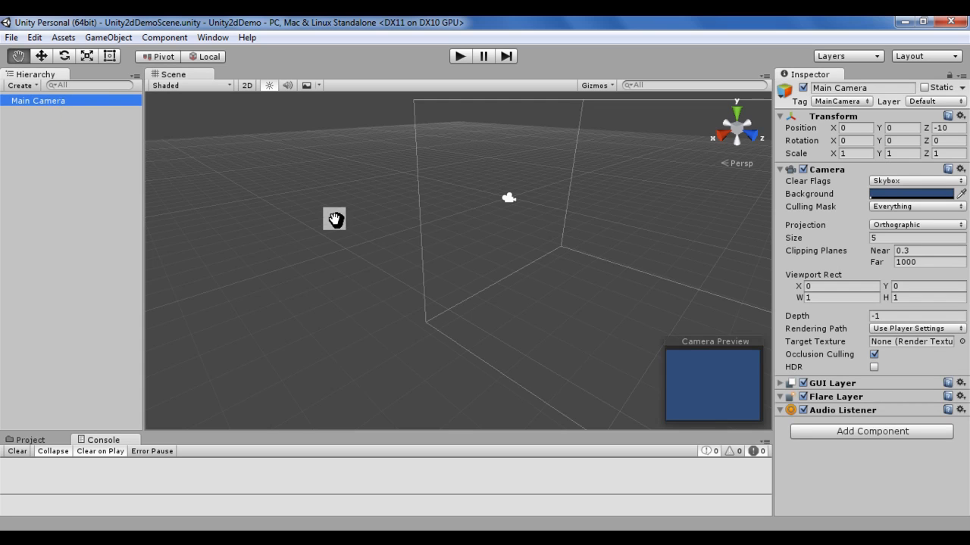
{"action": "left_click_drag", "start_coordinate": [520, 277], "coordinate": [586, 280]}
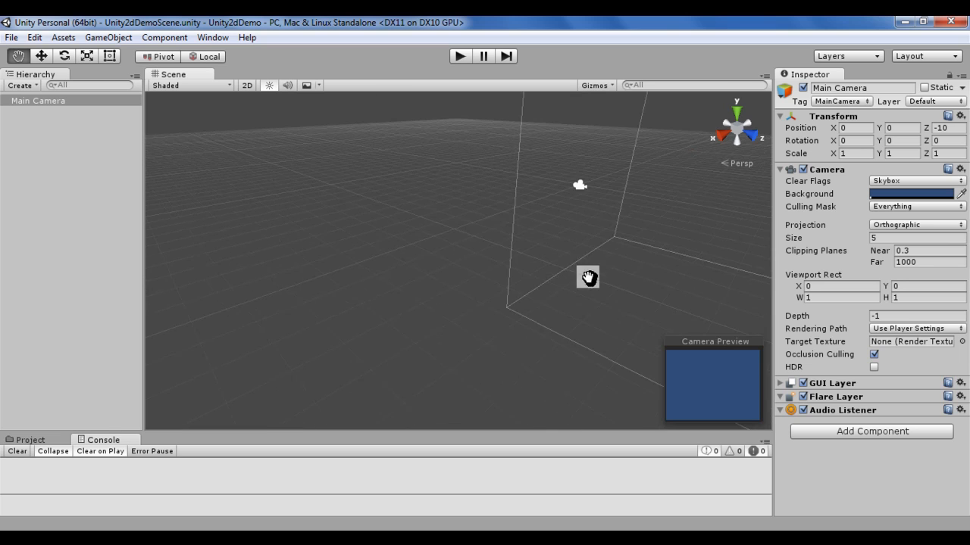
{"action": "left_click_drag", "start_coordinate": [450, 220], "coordinate": [434, 262]}
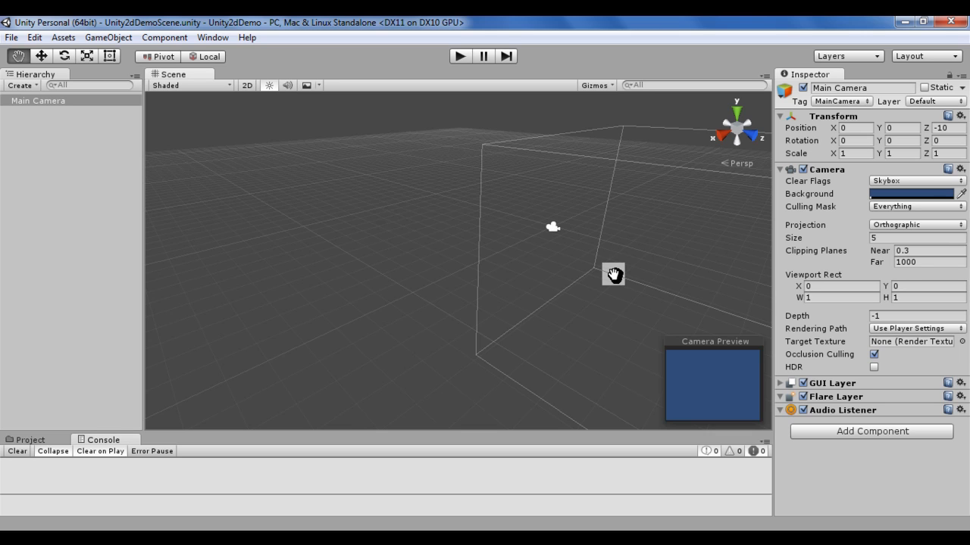
Step: Orbit around the Main Camera's view frame and zoom in and out on it in perspective
{"action": "key", "text": "alt"}
{"action": "left_click_drag", "start_coordinate": [615, 274], "coordinate": [280, 245], "text": "alt"}
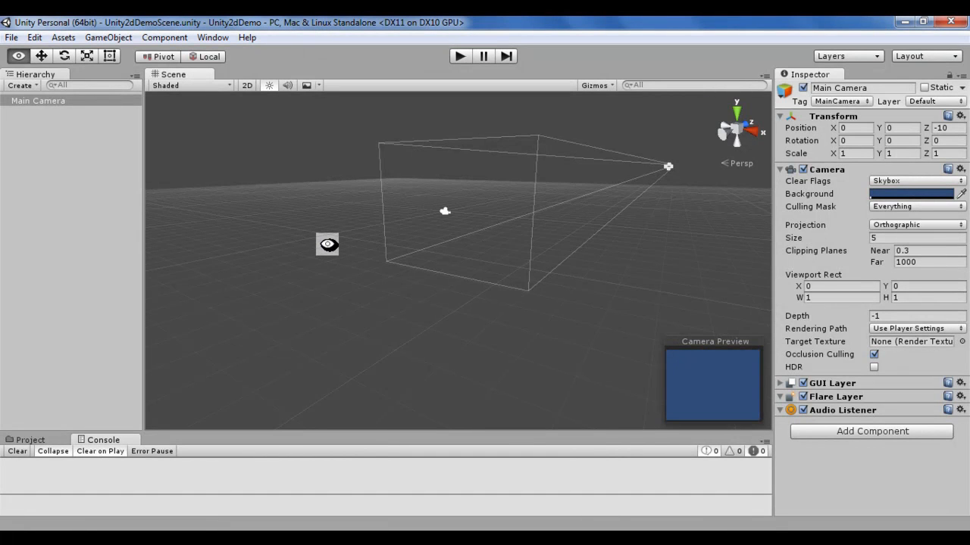
{"action": "left_click_drag", "start_coordinate": [327, 244], "coordinate": [532, 277], "text": "alt"}
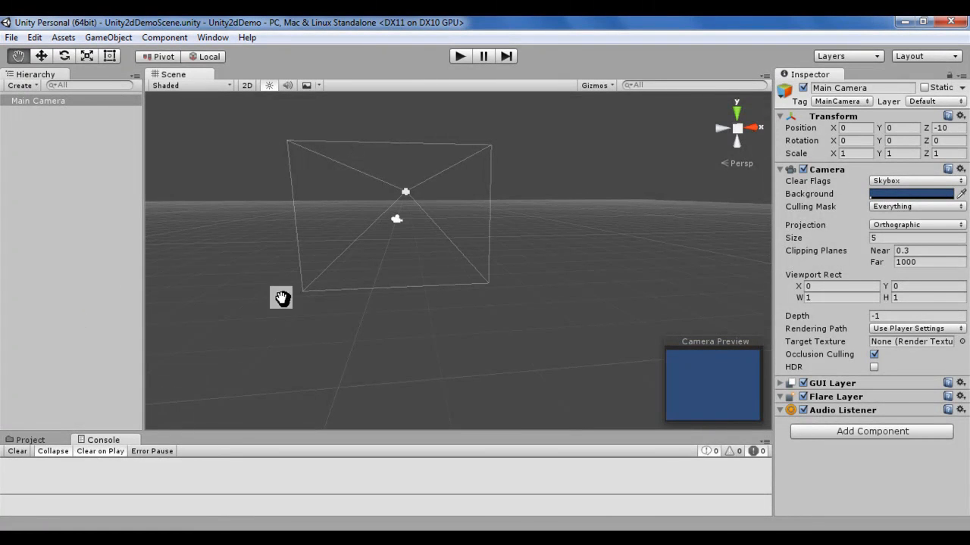
{"action": "scroll", "coordinate": [517, 271], "scroll_direction": "up", "scroll_amount": 2}
{"action": "scroll", "coordinate": [518, 271], "scroll_direction": "up", "scroll_amount": 1}
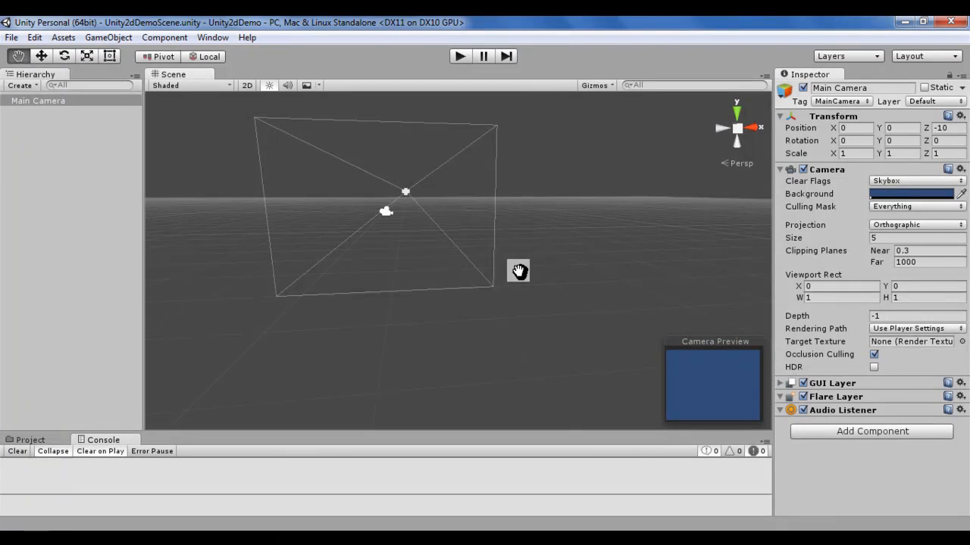
{"action": "scroll", "coordinate": [518, 271], "scroll_direction": "up", "scroll_amount": 5}
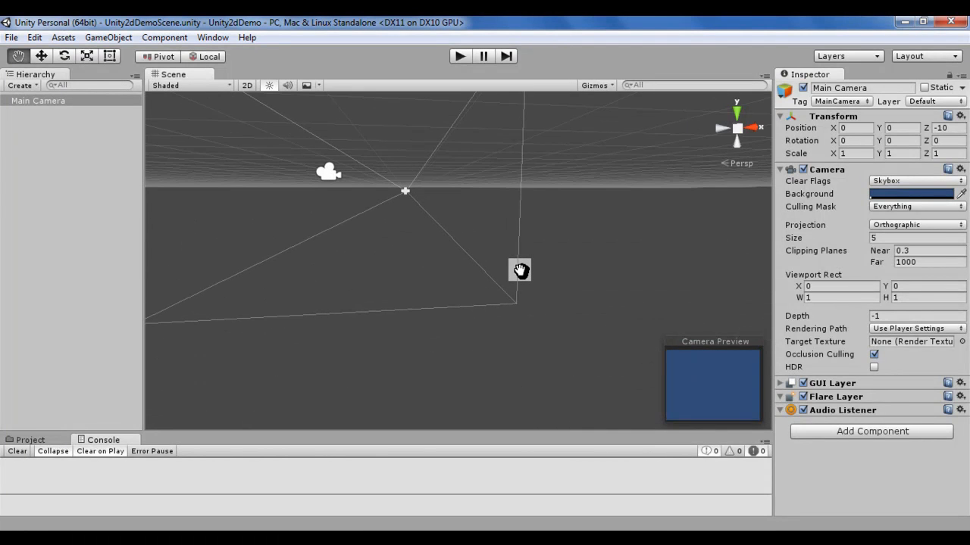
{"action": "scroll", "coordinate": [520, 271], "scroll_direction": "down", "scroll_amount": 3}
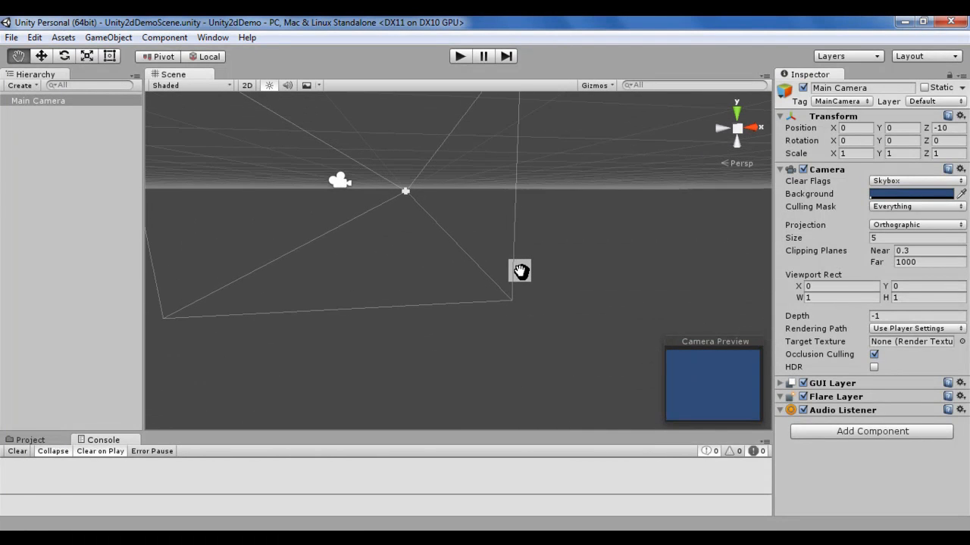
{"action": "scroll", "coordinate": [520, 274], "scroll_direction": "down", "scroll_amount": 4}
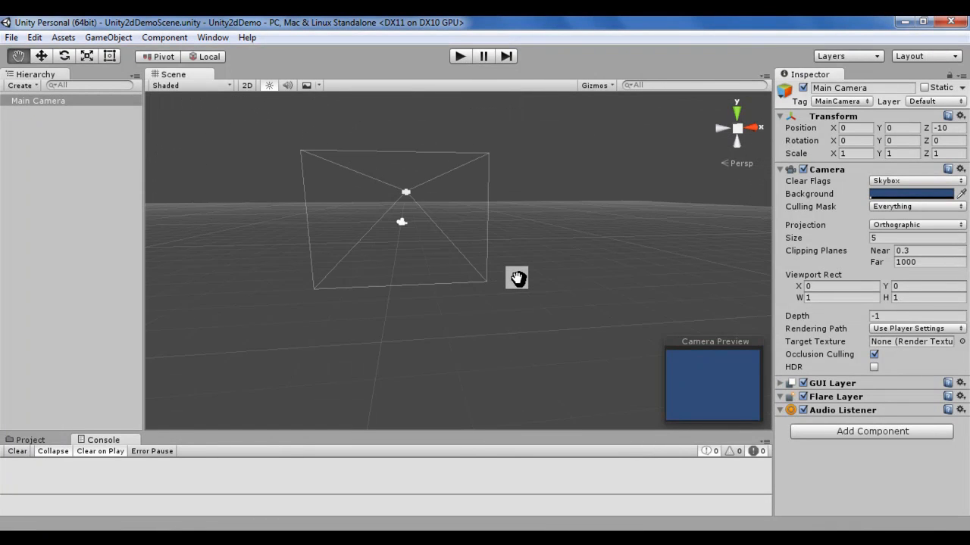
{"action": "key", "text": "alt"}
{"action": "mouse_move", "coordinate": [516, 278]}
{"action": "left_mouse_down", "text": "alt"}
{"action": "mouse_move", "coordinate": [415, 280]}
{"action": "mouse_move", "coordinate": [537, 280]}
{"action": "mouse_move", "coordinate": [505, 265]}
{"action": "mouse_move", "coordinate": [412, 258]}
{"action": "mouse_move", "coordinate": [525, 287]}
{"action": "left_mouse_up", "text": "alt"}
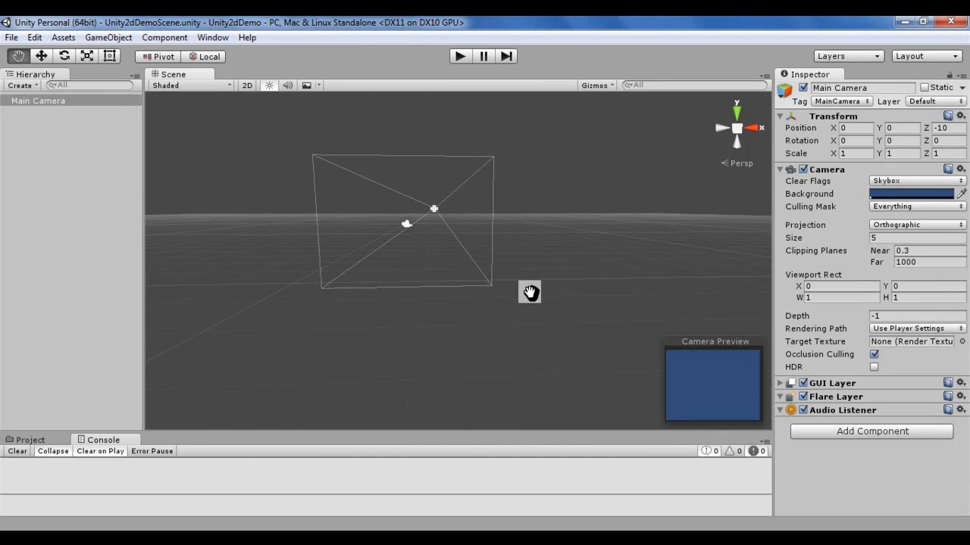
Step: Compare the Main Camera in 2D and 3D Scene views, ending with panning and zooming in 2D
{"action": "left_click", "coordinate": [246, 85]}
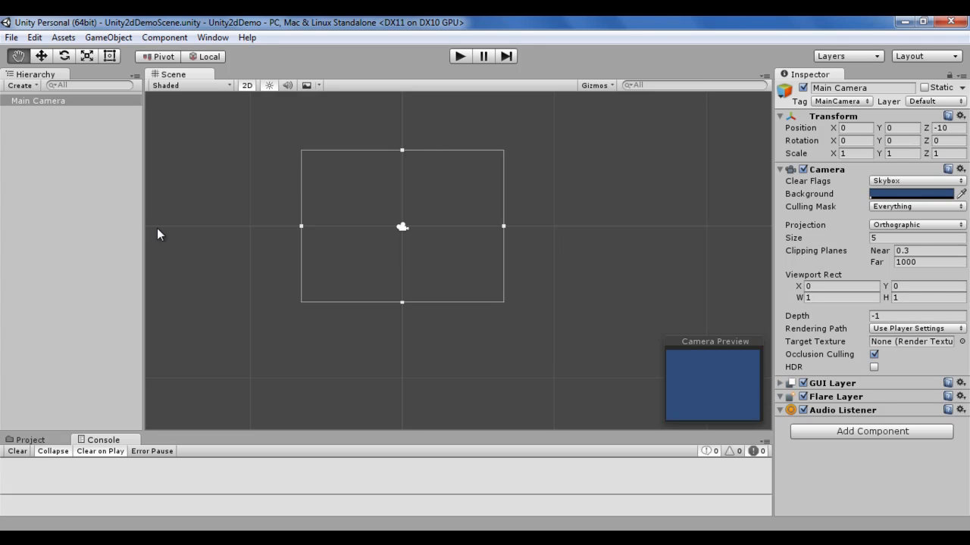
{"action": "left_click", "coordinate": [248, 85]}
{"action": "key", "text": "alt"}
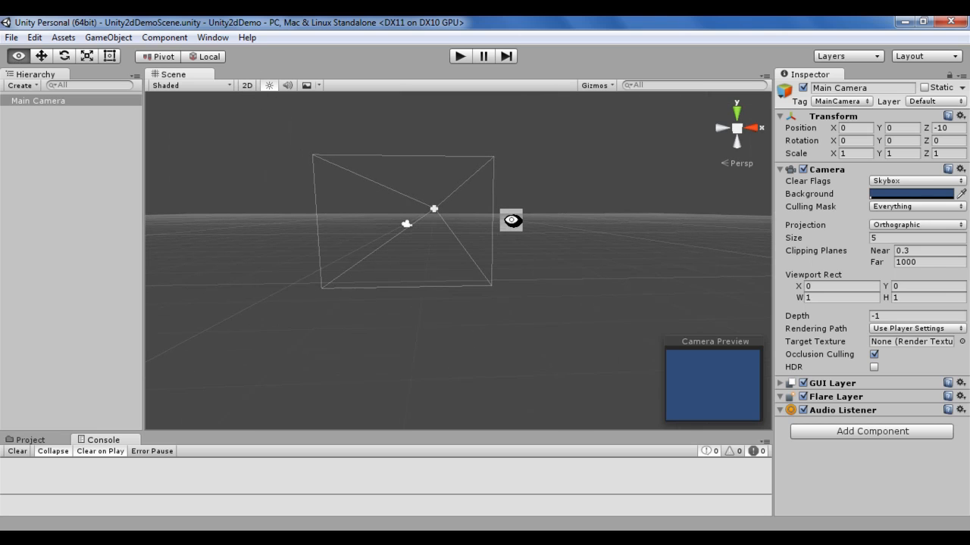
{"action": "left_click", "coordinate": [247, 85]}
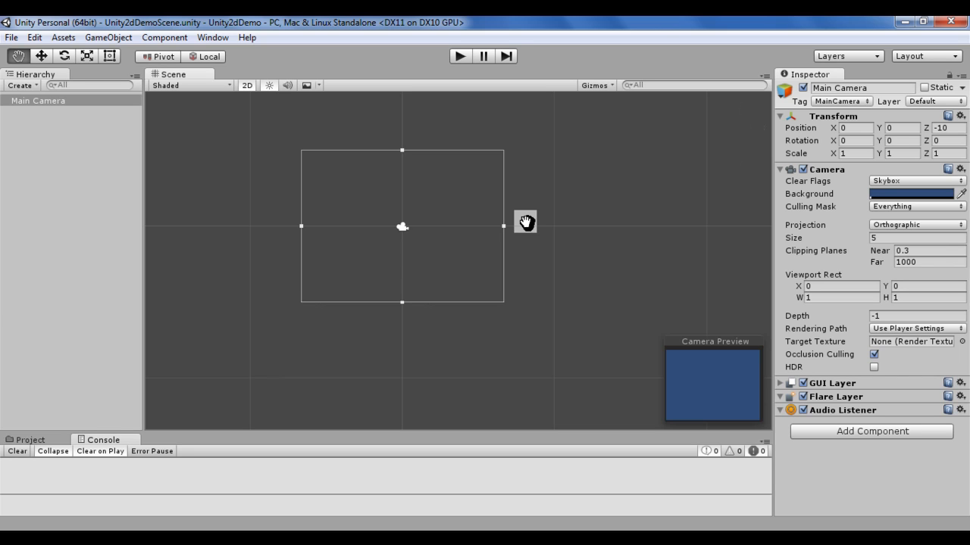
{"action": "left_click_drag", "start_coordinate": [465, 281], "coordinate": [444, 265]}
{"action": "left_click", "coordinate": [247, 85]}
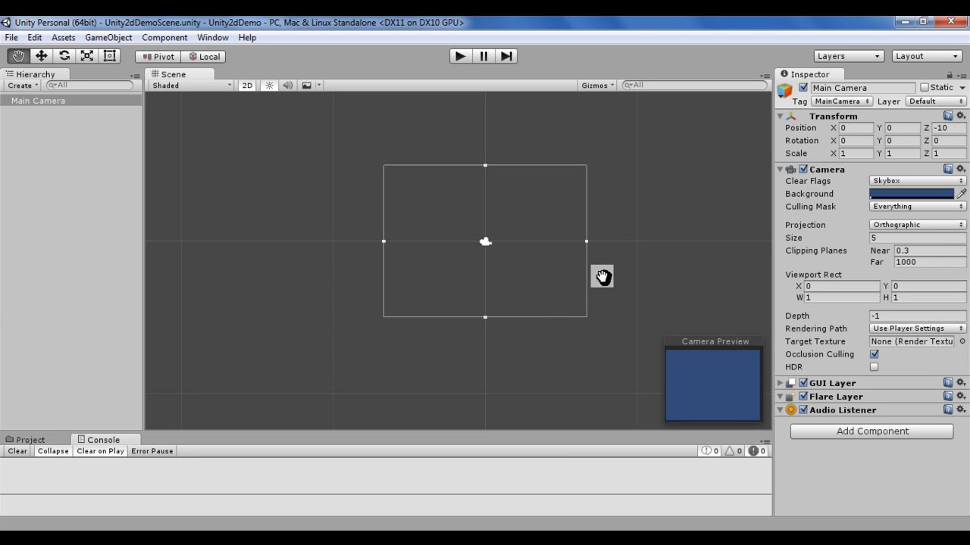
{"action": "scroll", "coordinate": [603, 277], "scroll_direction": "up", "scroll_amount": 5}
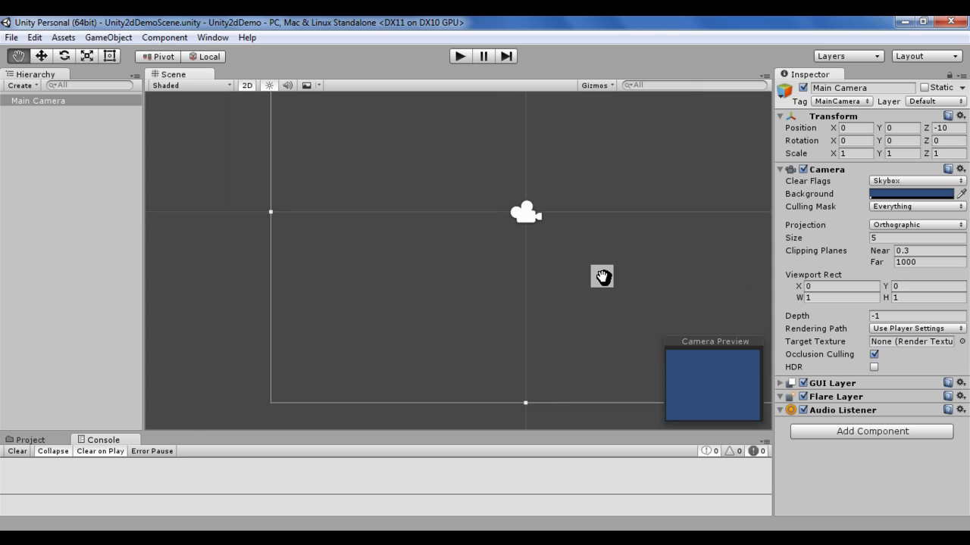
{"action": "scroll", "coordinate": [603, 277], "scroll_direction": "down", "scroll_amount": 5}
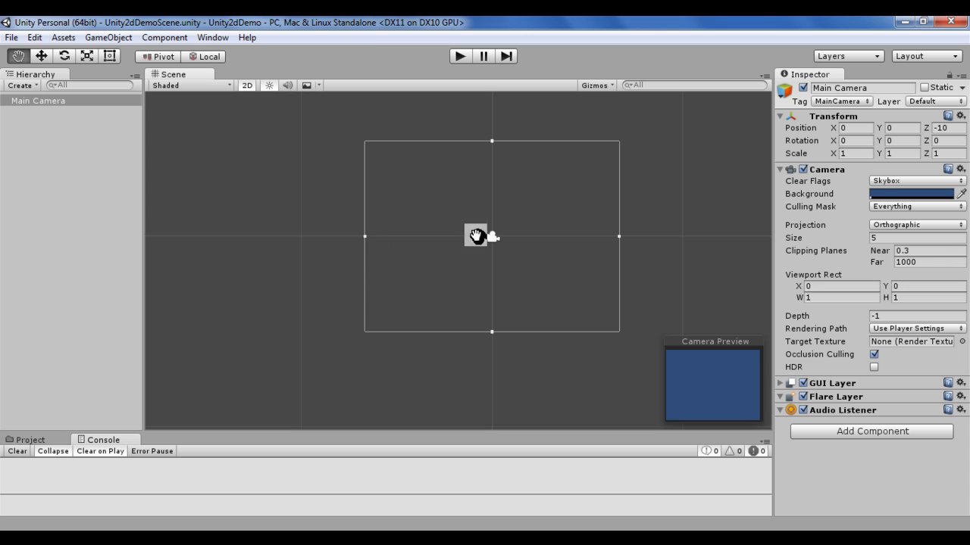
Step: Examine the Main Camera's Position fields and orbit to an angled side view of it in 3D perspective
{"action": "left_click", "coordinate": [73, 103]}
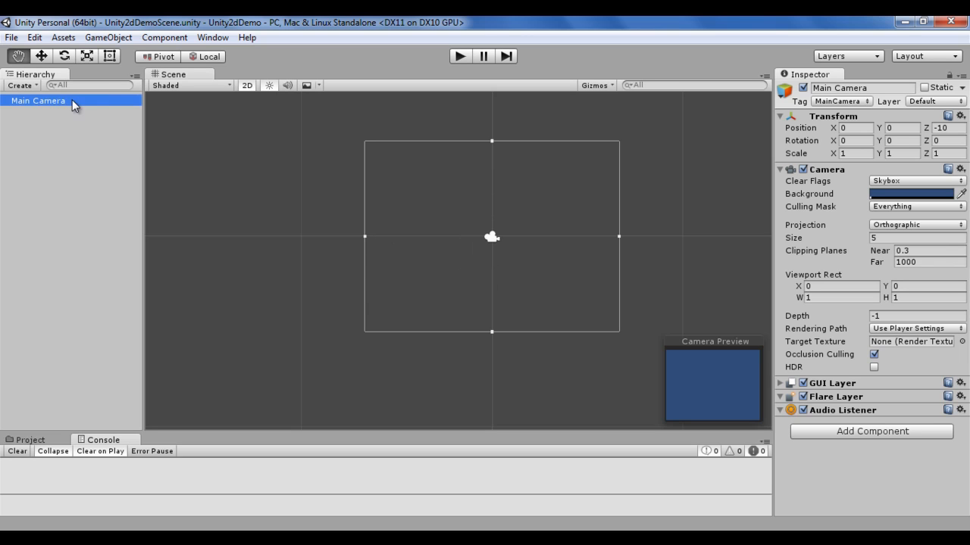
{"action": "left_click", "coordinate": [858, 129]}
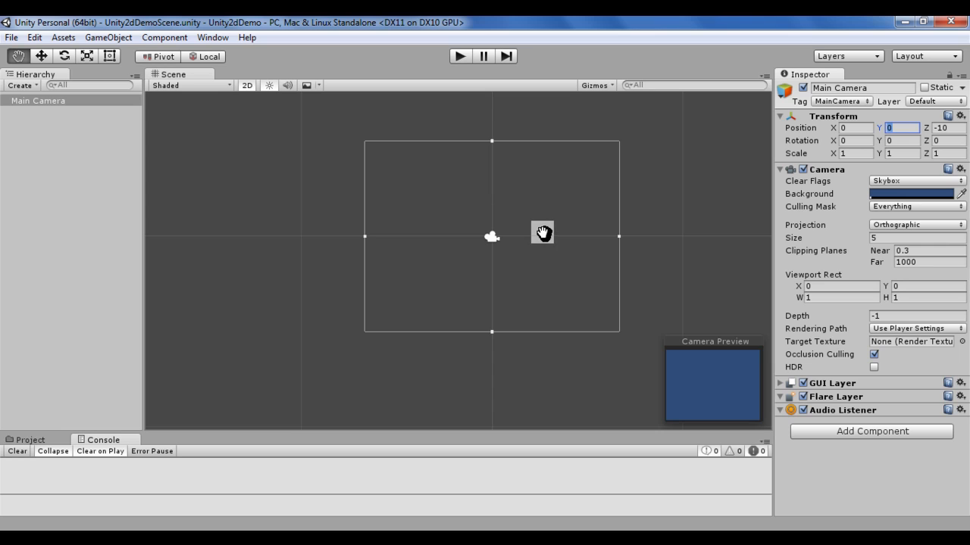
{"action": "left_click", "coordinate": [247, 85]}
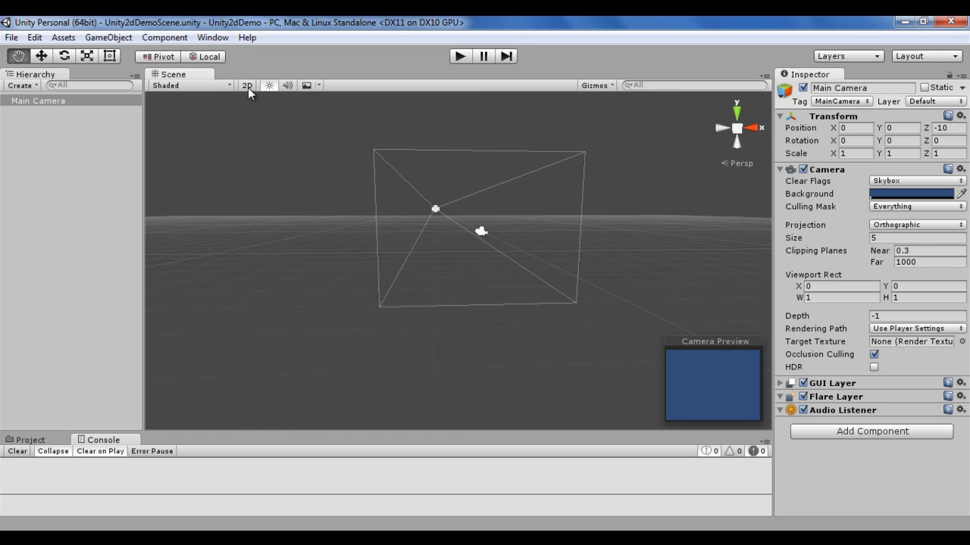
{"action": "left_click", "coordinate": [42, 104]}
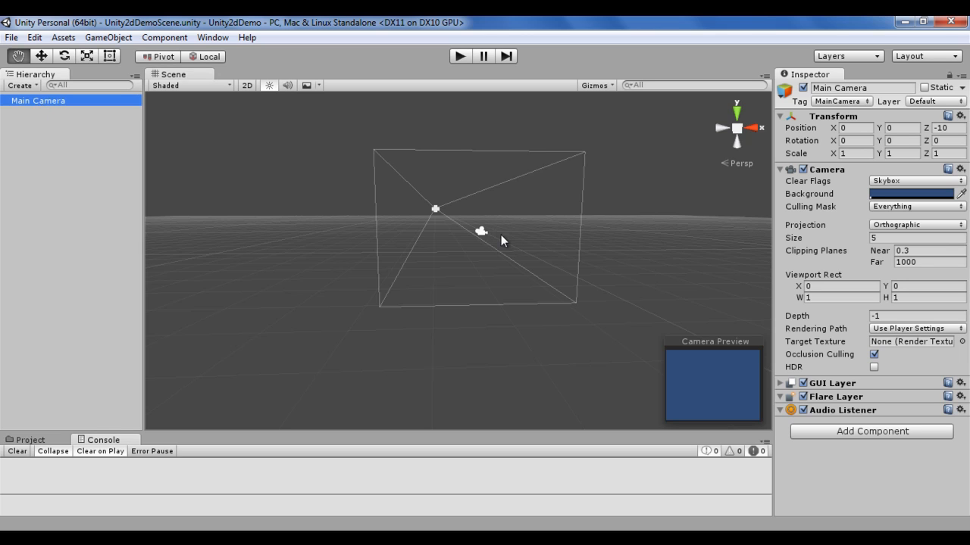
{"action": "left_click", "coordinate": [843, 129]}
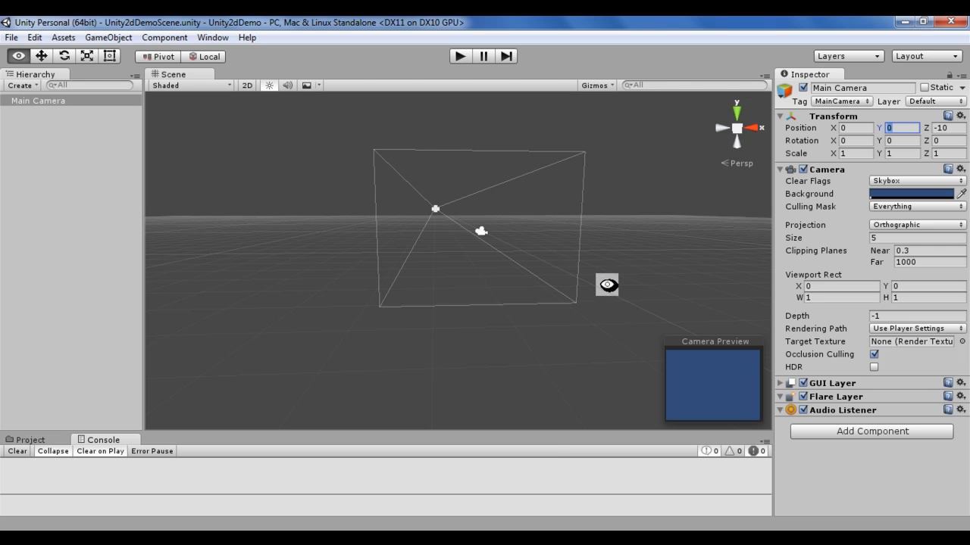
{"action": "left_click_drag", "start_coordinate": [625, 275], "coordinate": [460, 325], "text": "alt"}
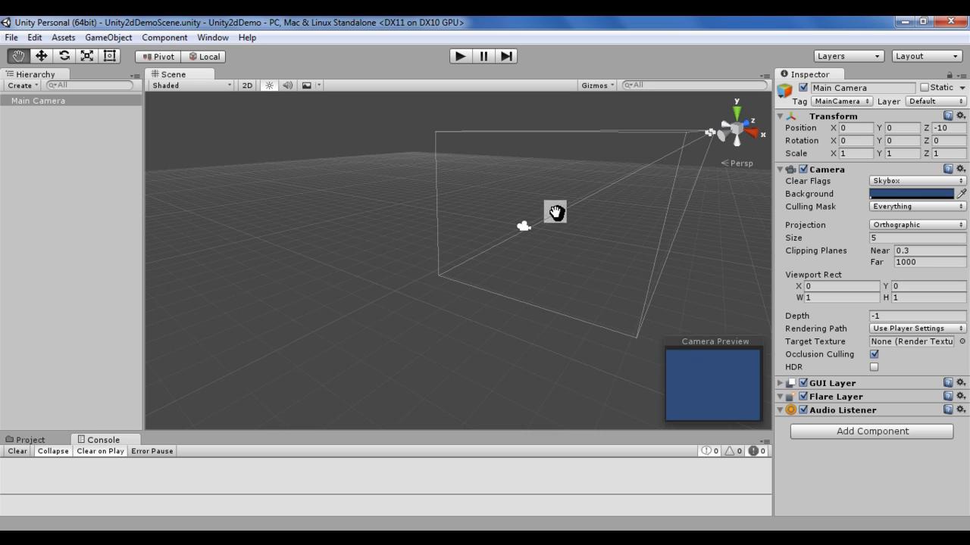
Step: Try a Z position of -15 for the Main Camera and restore it to -10
{"action": "left_click", "coordinate": [956, 128]}
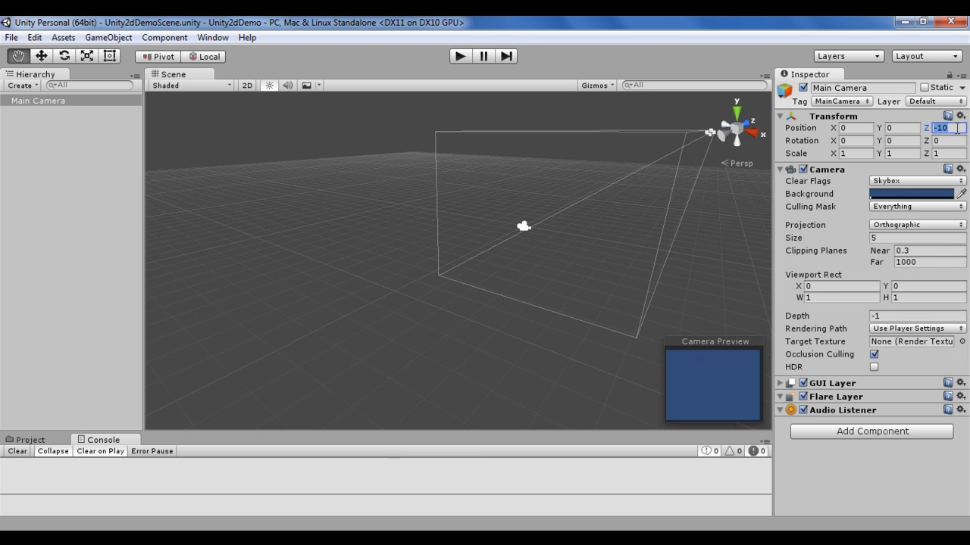
{"action": "type", "text": "-15"}
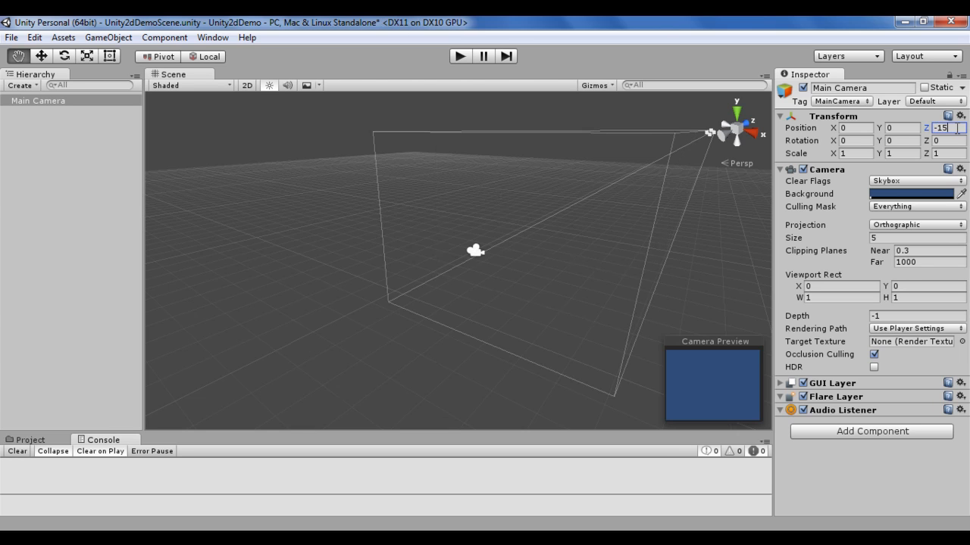
{"action": "key", "text": "BackSpace"}
{"action": "type", "text": "0"}
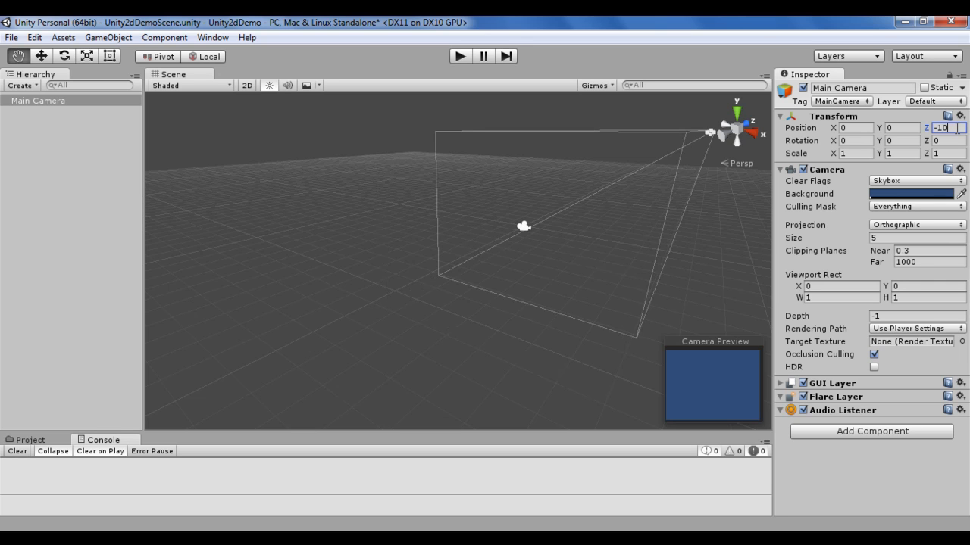
Step: Try Z positions of 1 and 5 for the Main Camera and restore it to -10
{"action": "key", "text": "BackSpace"}
{"action": "key", "text": "BackSpace"}
{"action": "type", "text": "1"}
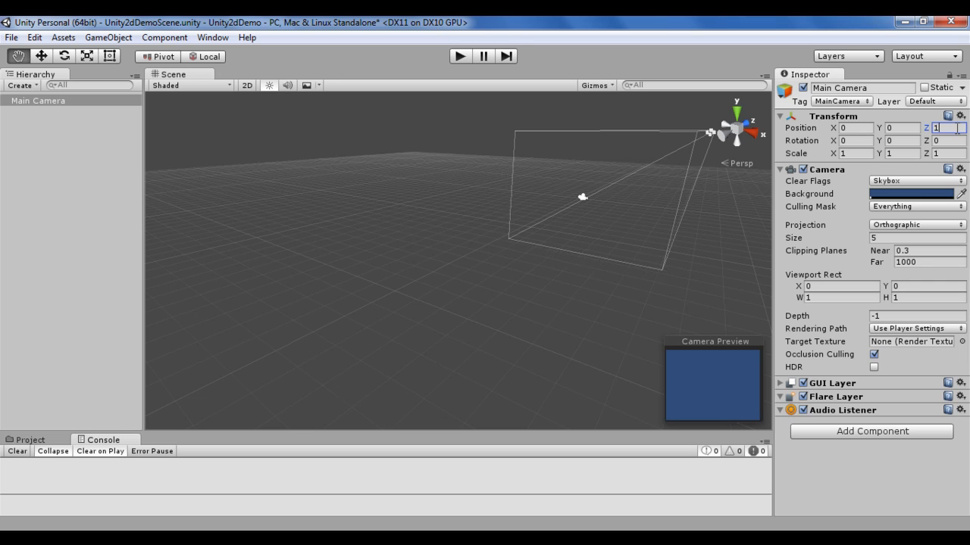
{"action": "key", "text": "BackSpace"}
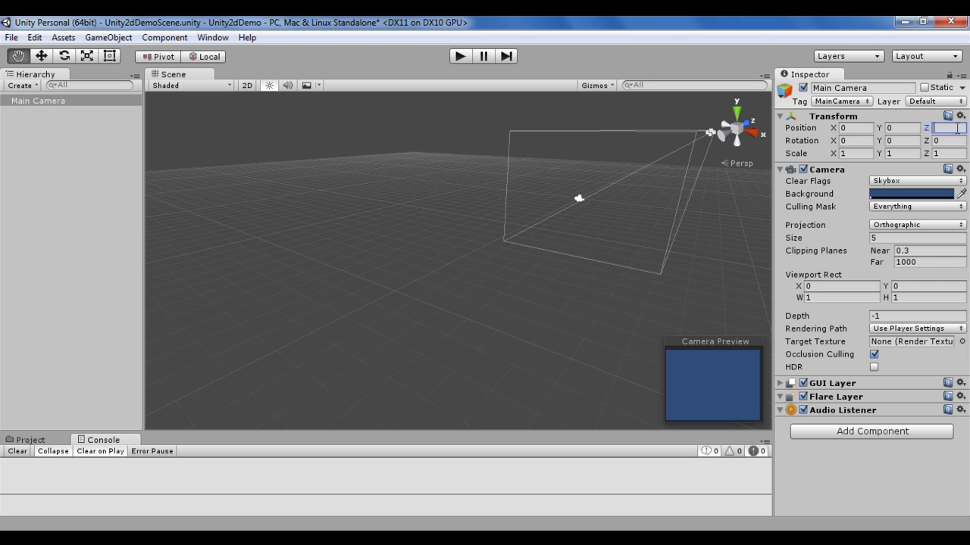
{"action": "type", "text": "5"}
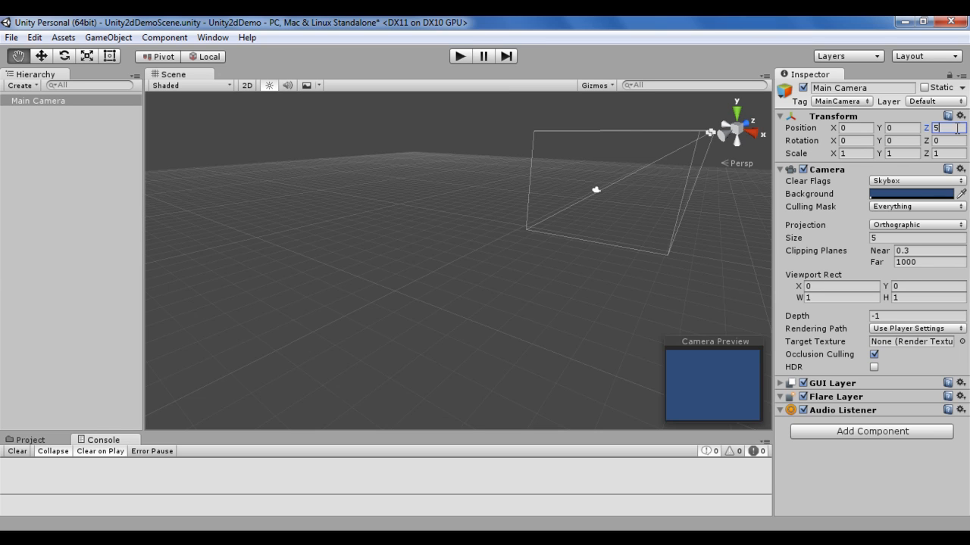
{"action": "key", "text": "BackSpace"}
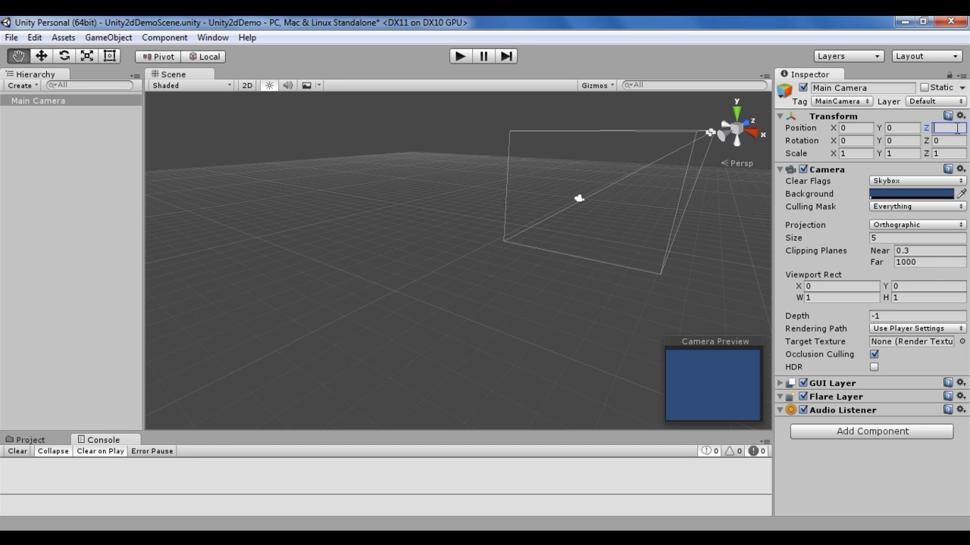
{"action": "type", "text": "-10"}
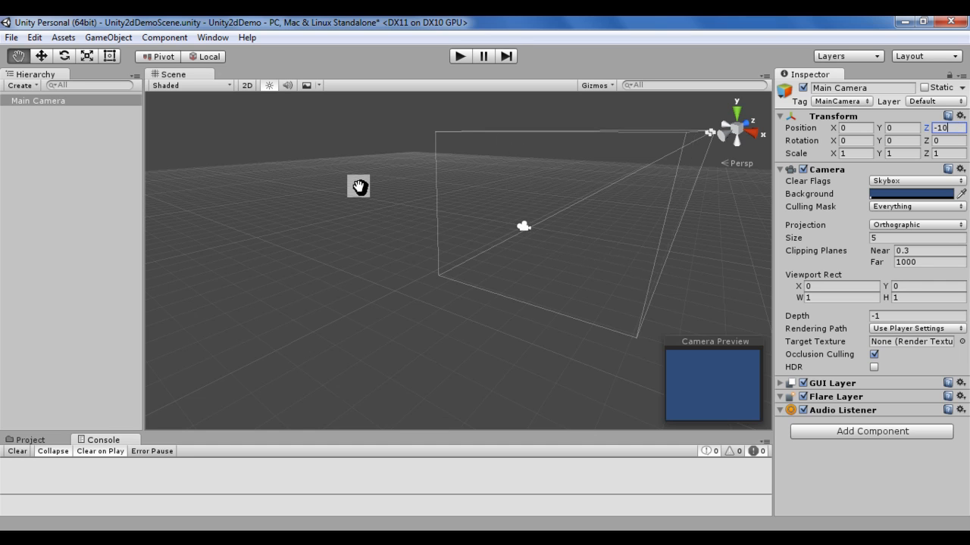
Step: View the Main Camera in the 2D Scene view, zooming out and in and ending with a centred close-up of its icon
{"action": "left_click", "coordinate": [248, 86]}
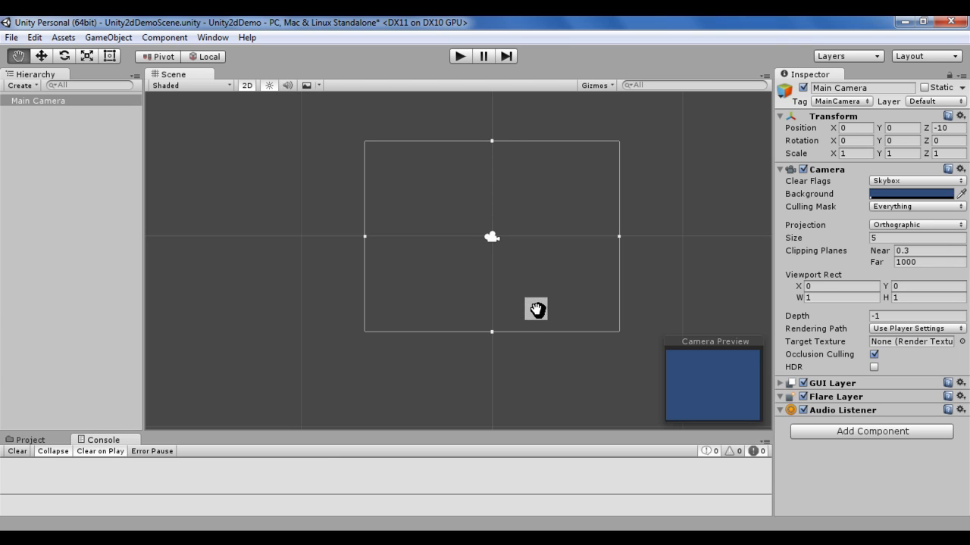
{"action": "scroll", "coordinate": [593, 255], "scroll_direction": "down", "scroll_amount": 6}
{"action": "scroll", "coordinate": [589, 262], "scroll_direction": "up", "scroll_amount": 1}
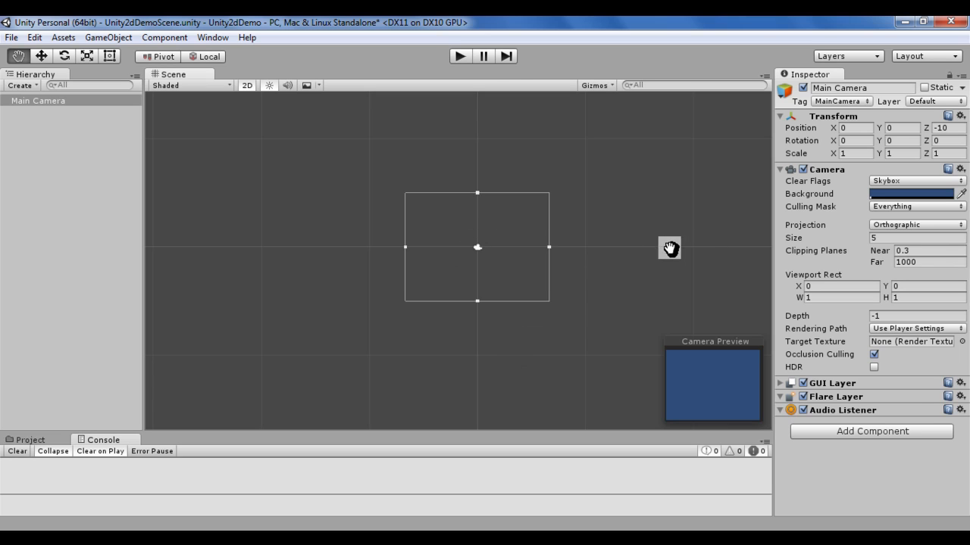
{"action": "scroll", "coordinate": [581, 256], "scroll_direction": "down", "scroll_amount": 1}
{"action": "scroll", "coordinate": [581, 256], "scroll_direction": "up", "scroll_amount": 5}
{"action": "scroll", "coordinate": [581, 262], "scroll_direction": "up", "scroll_amount": 6}
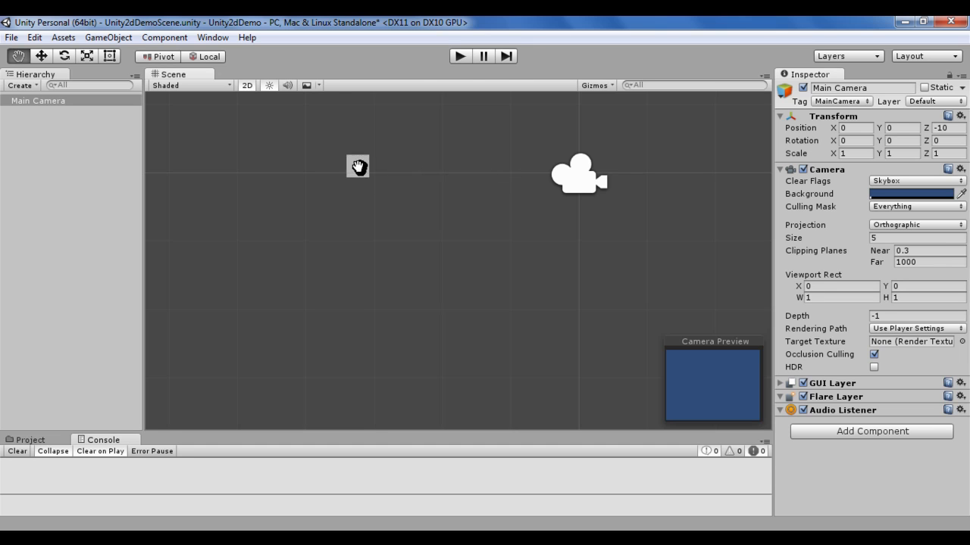
{"action": "left_click_drag", "start_coordinate": [643, 235], "coordinate": [528, 262]}
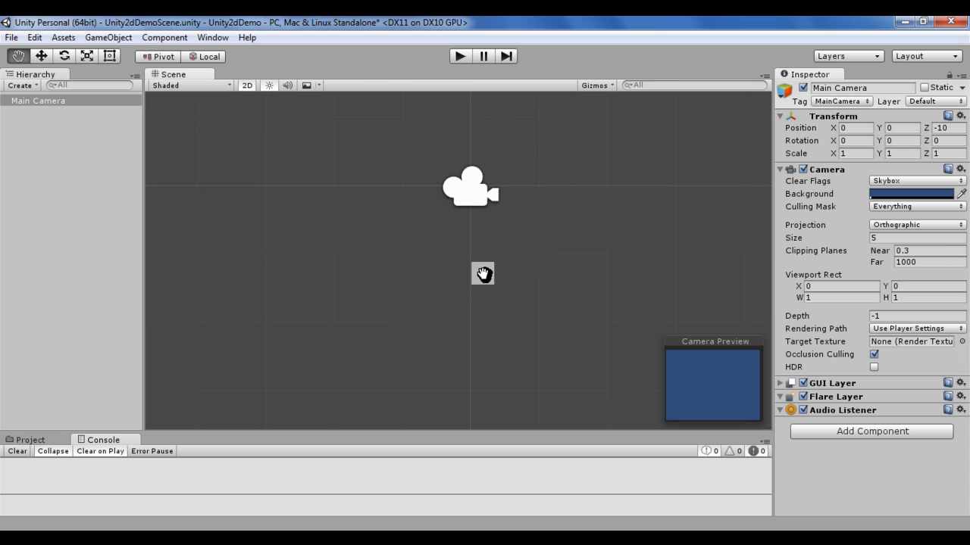
Step: Try X positions of 1, 2, -1 and -2 for the Main Camera and restore X to 0
{"action": "left_click", "coordinate": [53, 105]}
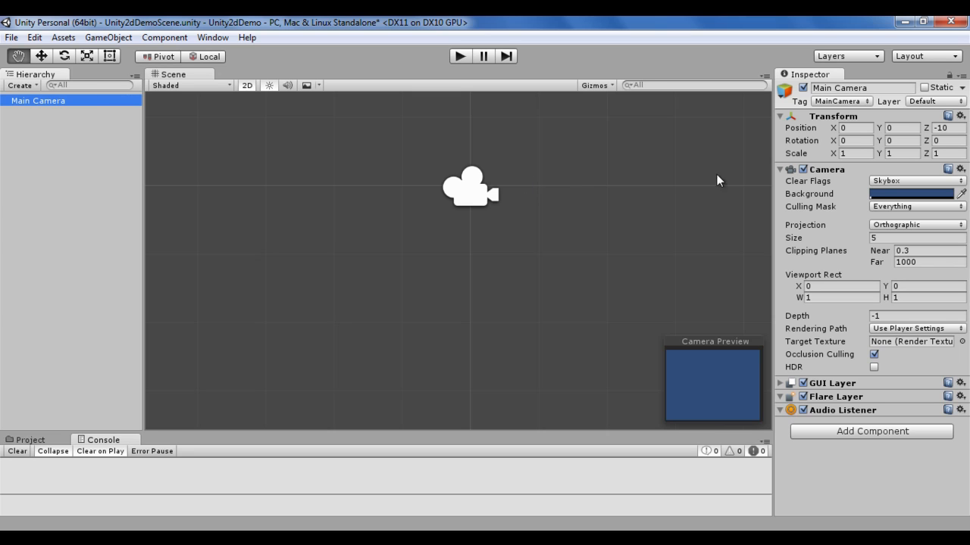
{"action": "left_click", "coordinate": [861, 128]}
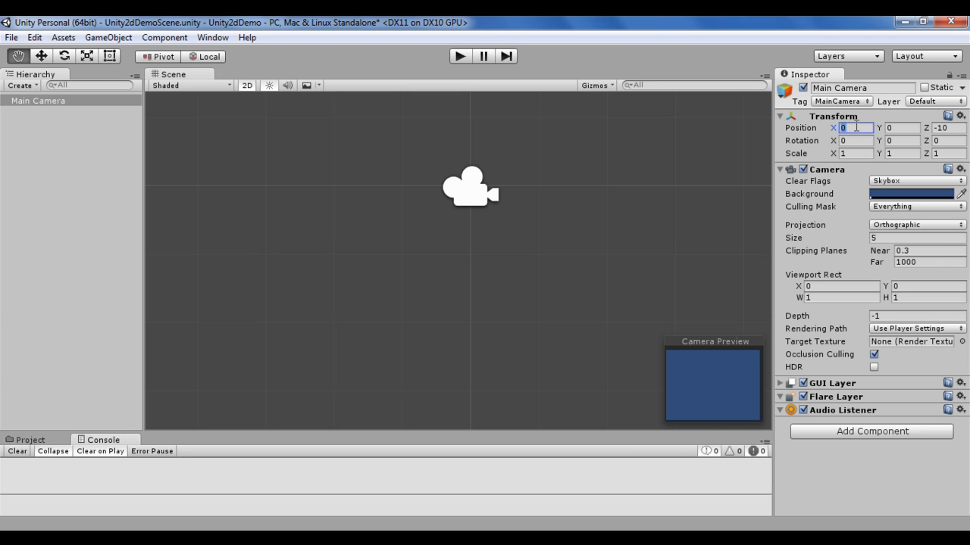
{"action": "type", "text": "1"}
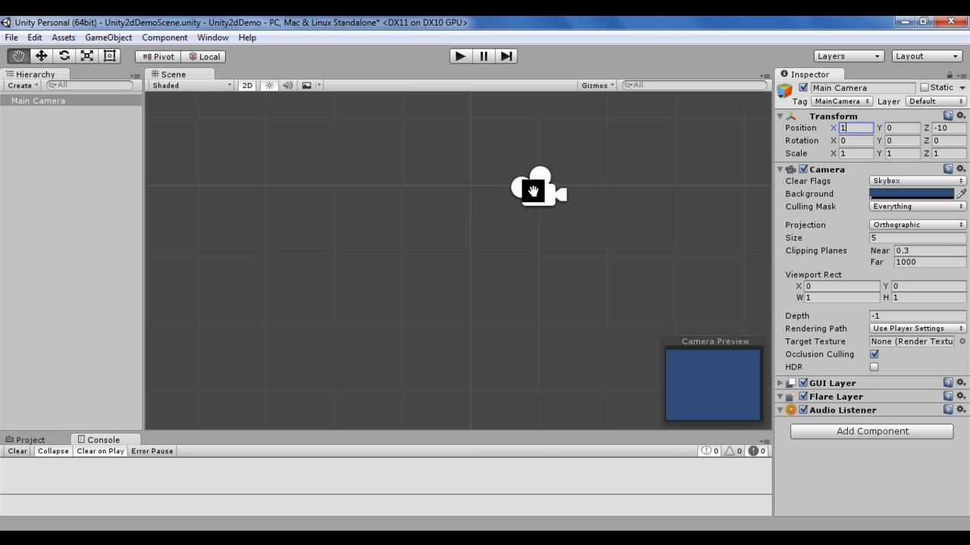
{"action": "key", "text": "BackSpace"}
{"action": "type", "text": "2"}
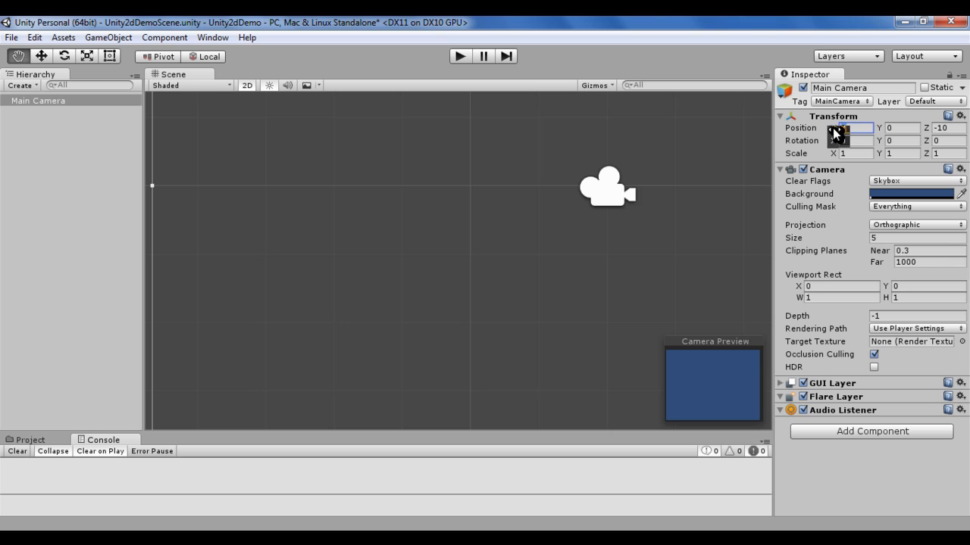
{"action": "type", "text": "0"}
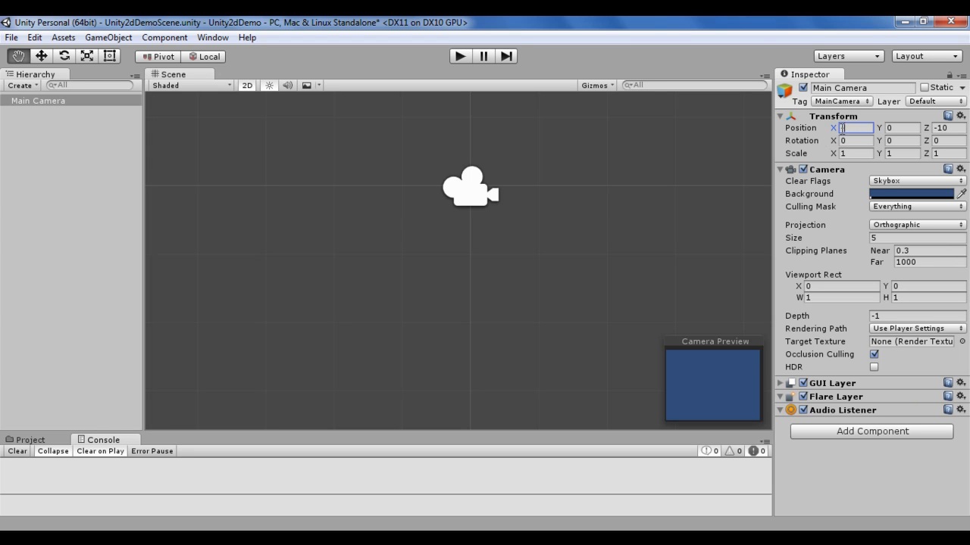
{"action": "type", "text": "-1"}
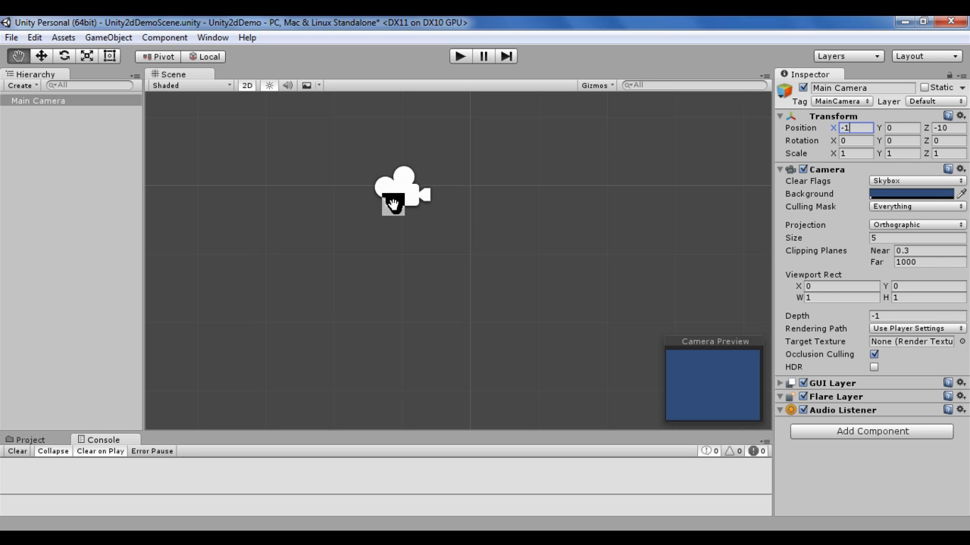
{"action": "left_click", "coordinate": [856, 128]}
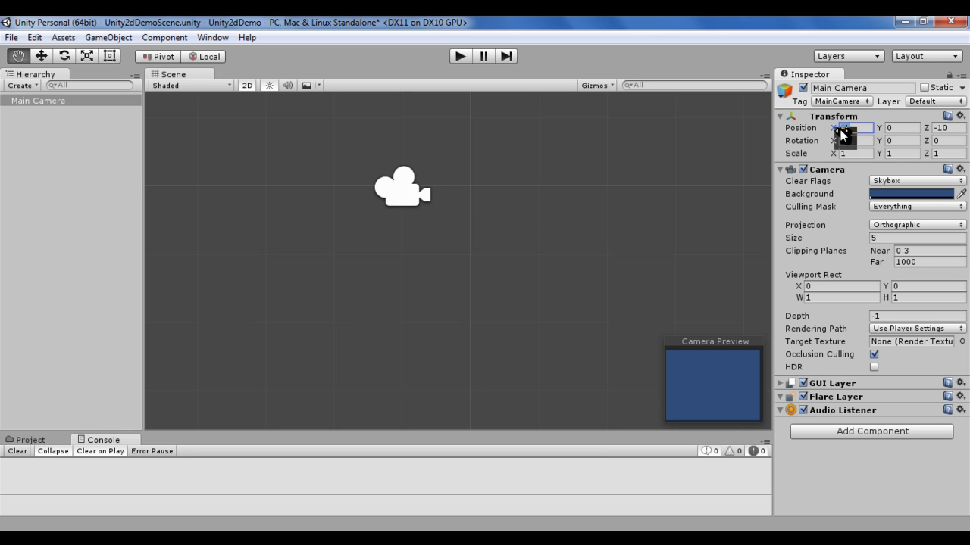
{"action": "type", "text": "-2"}
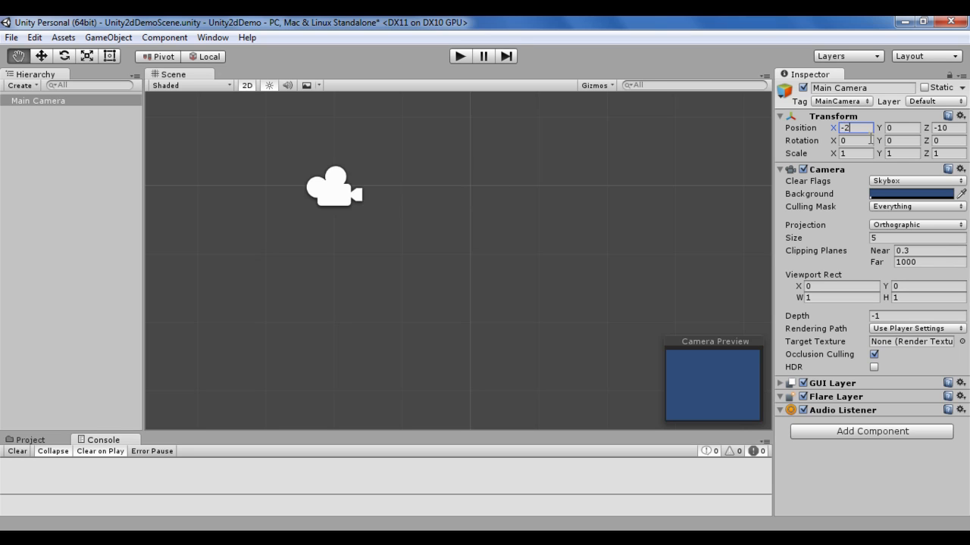
{"action": "key", "text": "BackSpace"}
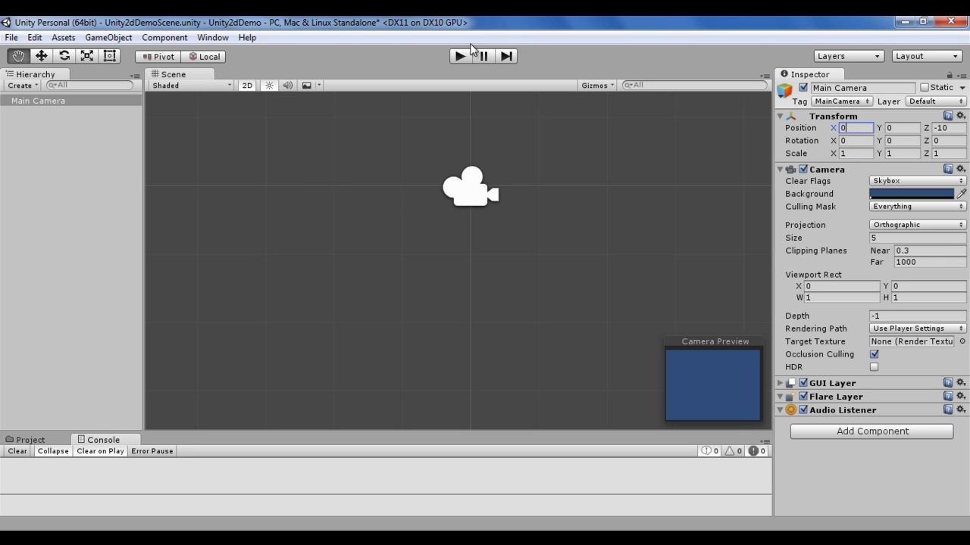
Step: Try Y positions of 1 and -1 for the Main Camera and restore Y to 0
{"action": "left_click", "coordinate": [906, 127]}
{"action": "type", "text": "1"}
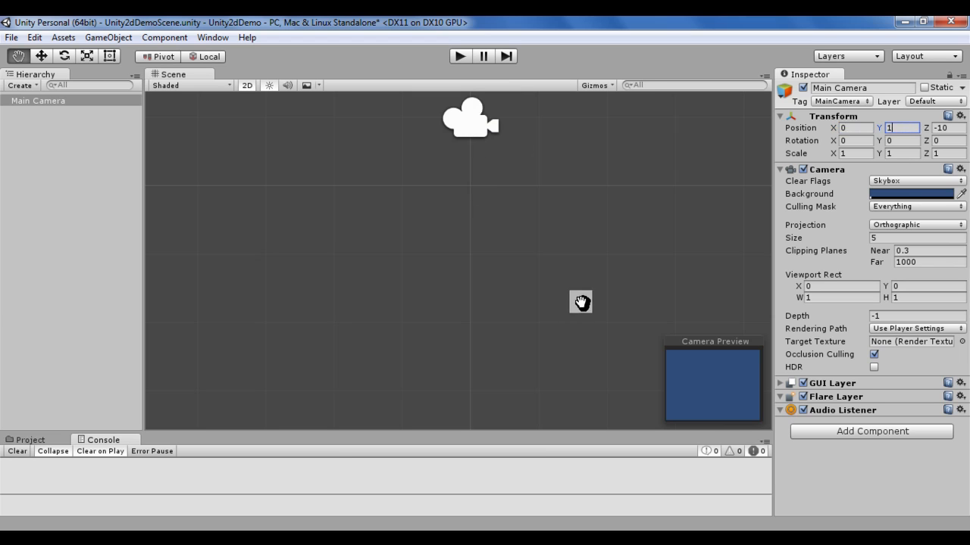
{"action": "left_click_drag", "start_coordinate": [896, 129], "coordinate": [888, 129]}
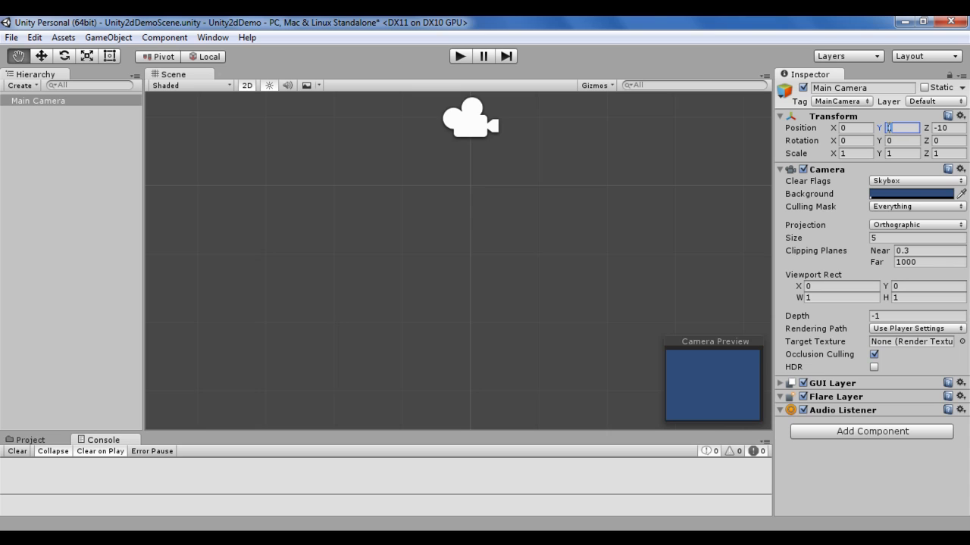
{"action": "type", "text": "-1"}
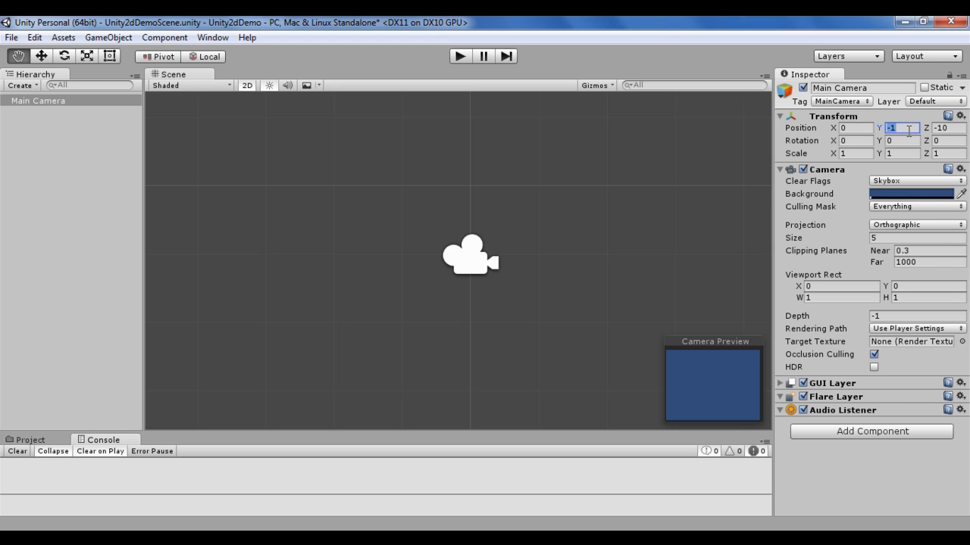
{"action": "type", "text": "0"}
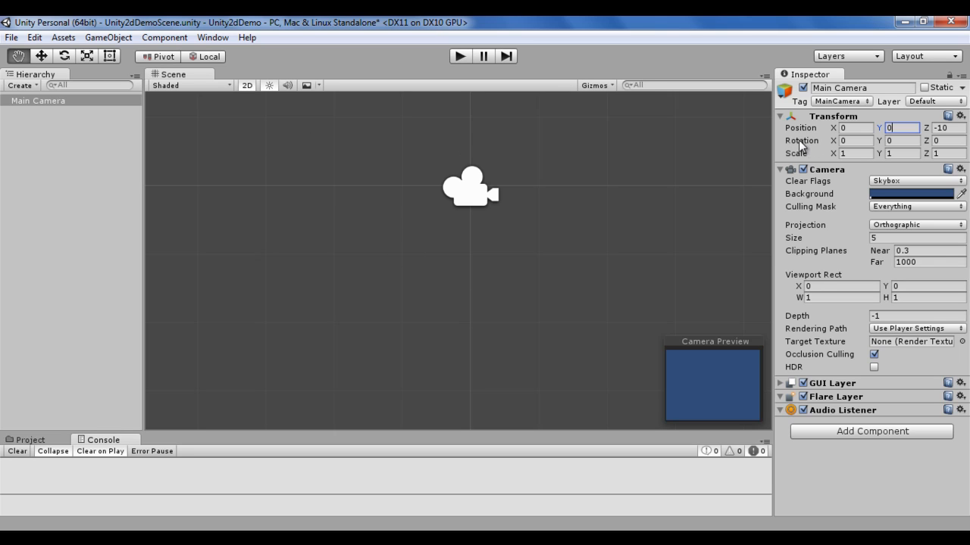
Step: Show the Project window at a larger height, and create and open a folder named Sprites inside Assets
{"action": "left_click", "coordinate": [30, 440]}
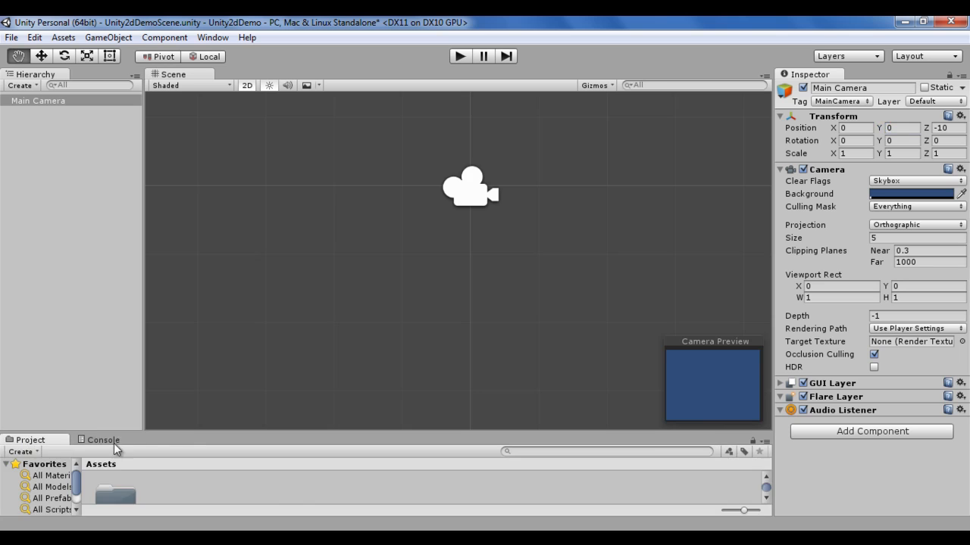
{"action": "left_click_drag", "start_coordinate": [179, 432], "coordinate": [220, 311]}
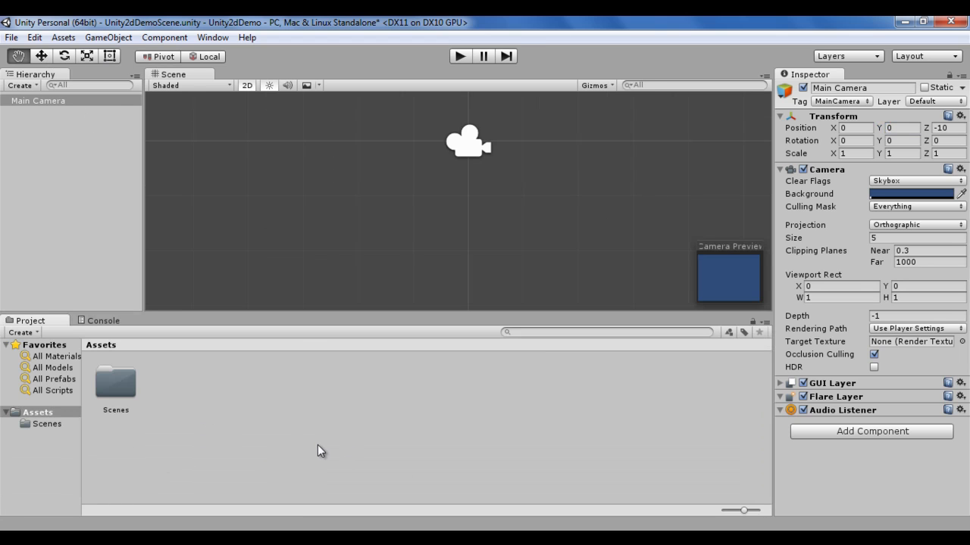
{"action": "left_click", "coordinate": [50, 412]}
{"action": "right_click", "coordinate": [225, 415]}
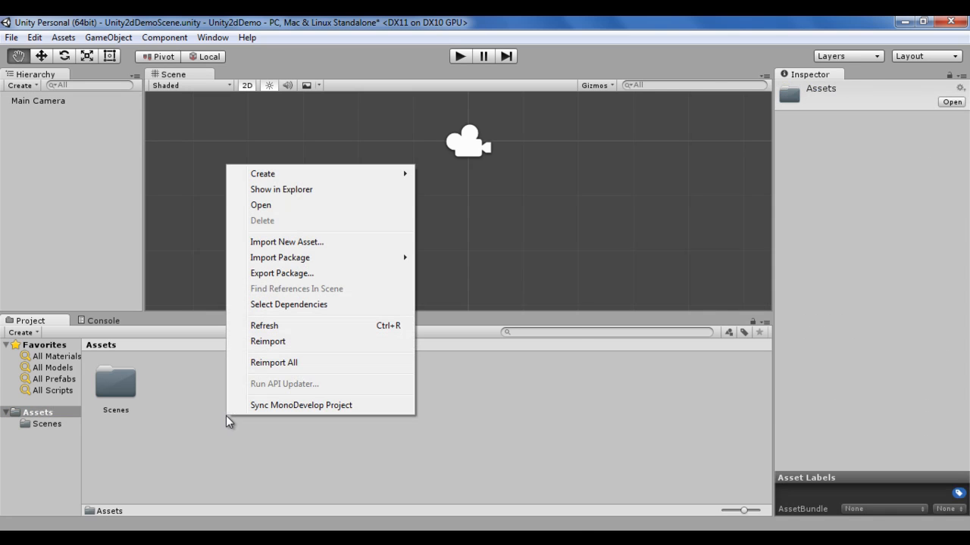
{"action": "mouse_move", "coordinate": [412, 180]}
{"action": "left_click", "coordinate": [459, 175]}
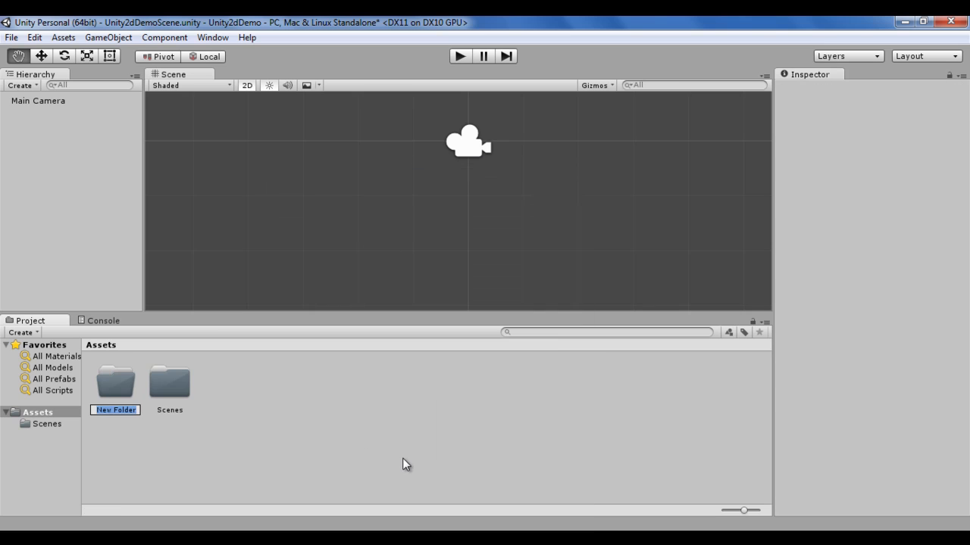
{"action": "type", "text": "Sprites"}
{"action": "key", "text": "Return"}
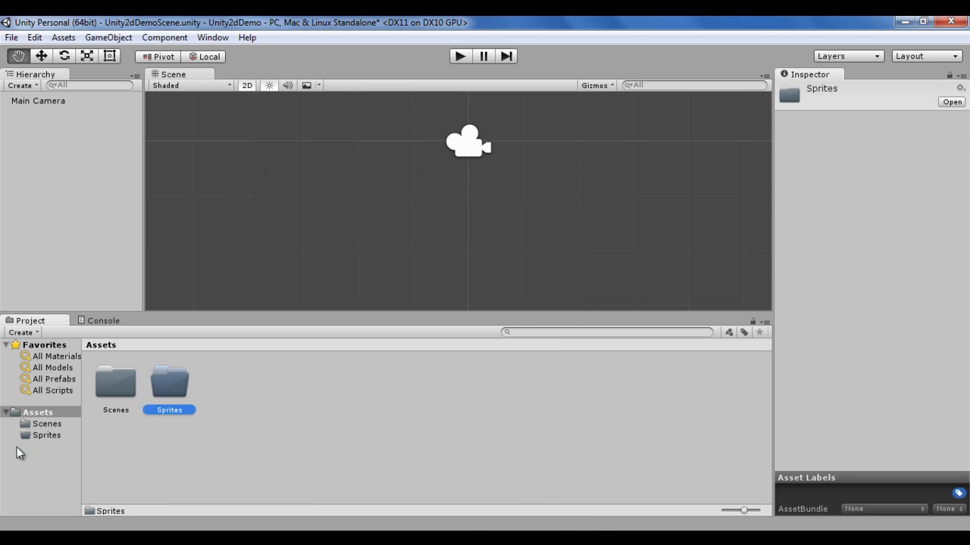
{"action": "left_click", "coordinate": [50, 437]}
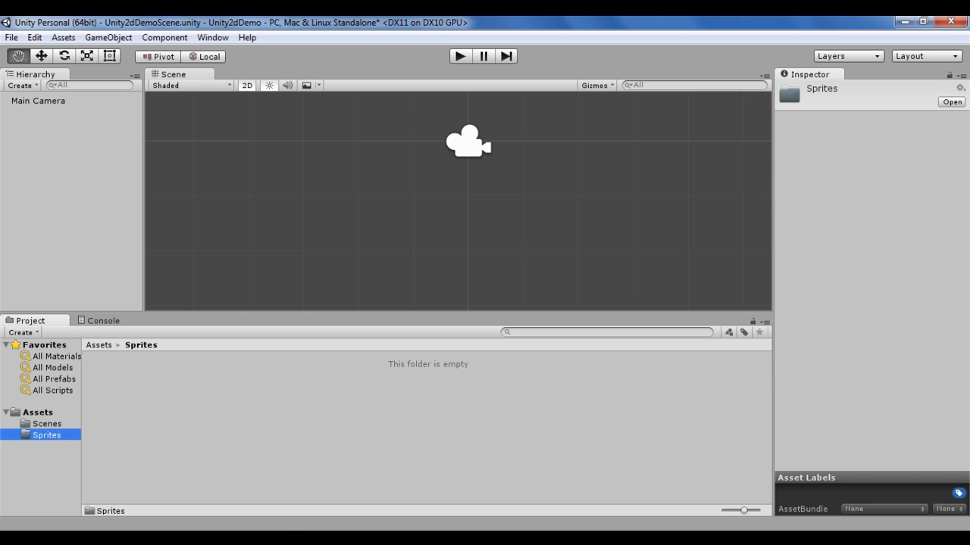
Step: Switch to Microsoft Paint by running mspaint from the Windows Run dialog
{"action": "left_click", "coordinate": [18, 539]}
{"action": "left_click", "coordinate": [228, 478]}
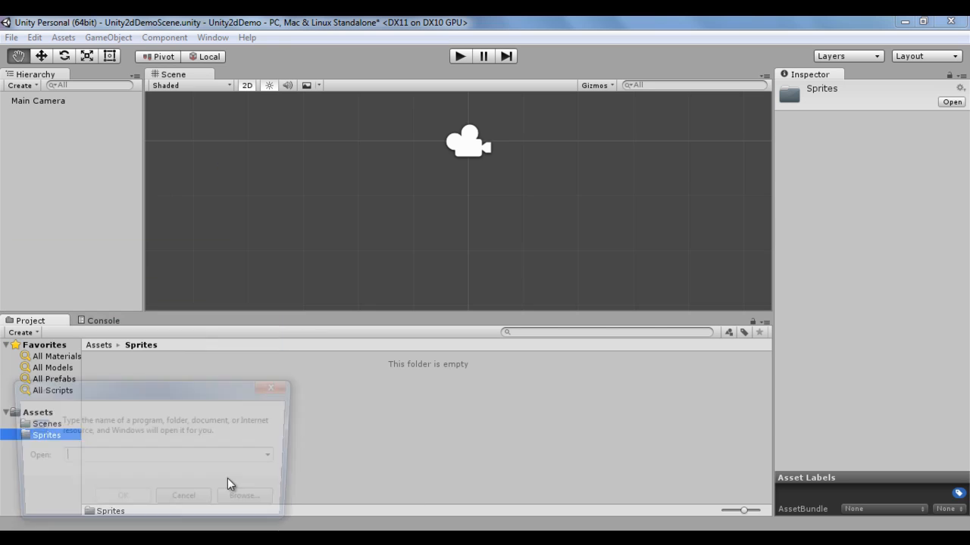
{"action": "type", "text": "mspaint"}
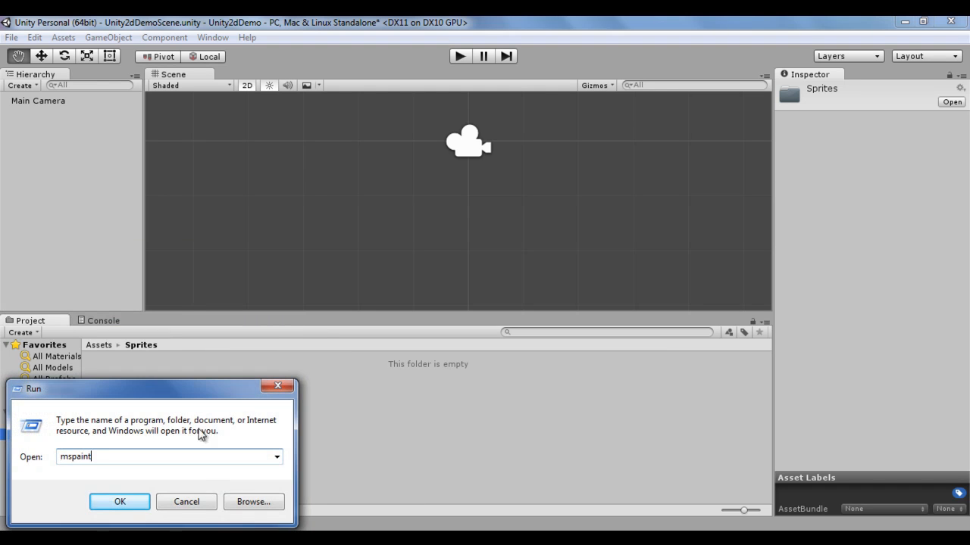
{"action": "left_click", "coordinate": [110, 506]}
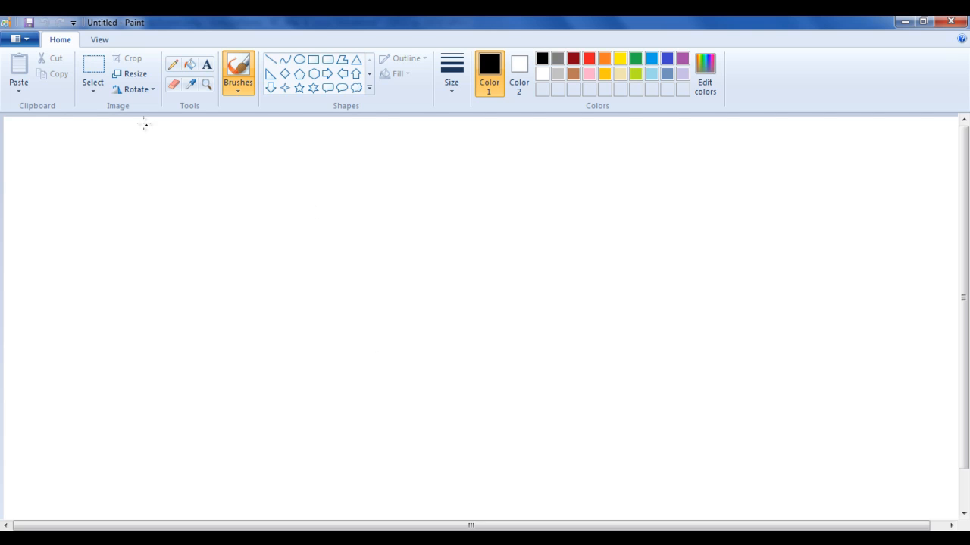
Step: Resize the blank Paint canvas to 100 x 100 pixels without maintaining the aspect ratio
{"action": "left_click", "coordinate": [136, 79]}
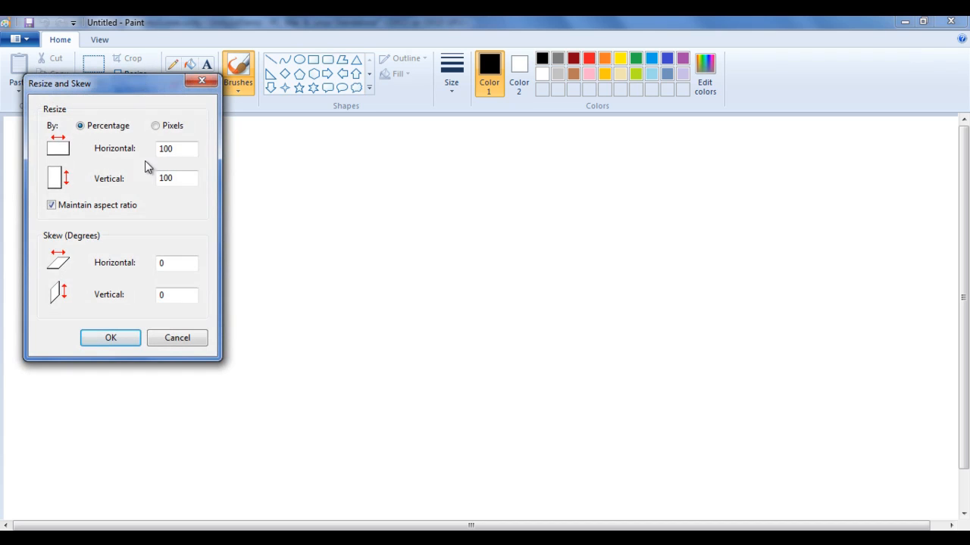
{"action": "left_click", "coordinate": [156, 125]}
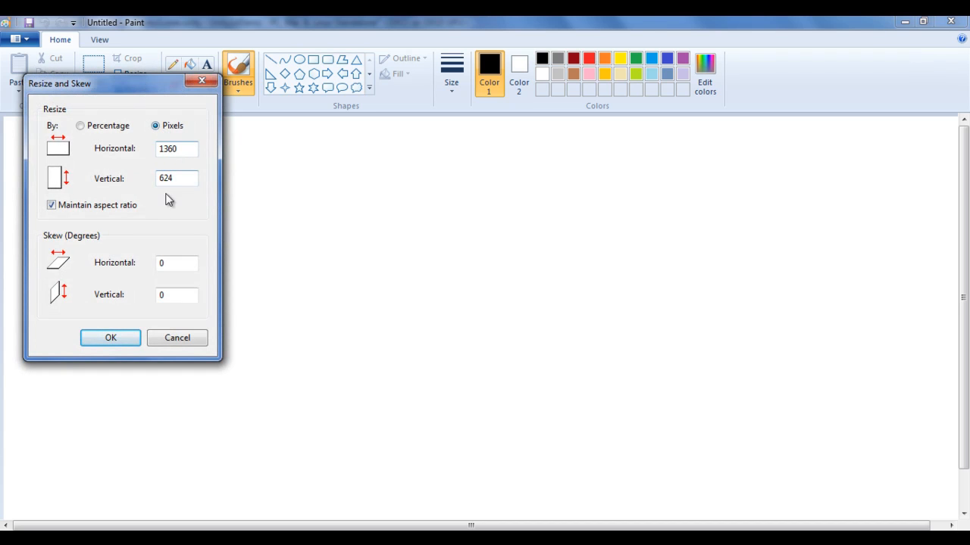
{"action": "left_click", "coordinate": [52, 205]}
{"action": "left_click_drag", "start_coordinate": [196, 149], "coordinate": [139, 151]}
{"action": "type", "text": "10"}
{"action": "left_click_drag", "start_coordinate": [187, 179], "coordinate": [146, 182]}
{"action": "type", "text": "100"}
{"action": "left_click", "coordinate": [111, 337]}
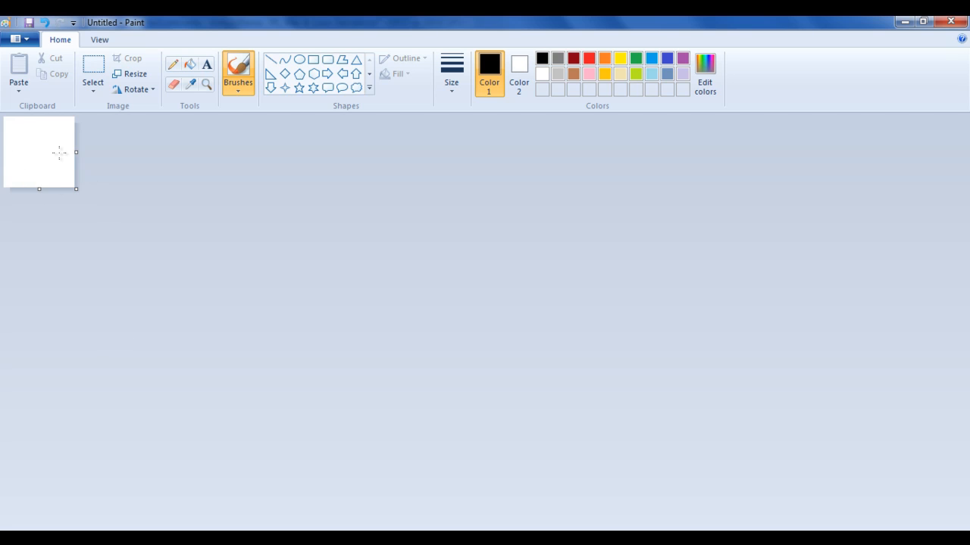
Step: Save the blank canvas to the Desktop as a JPEG picture named player
{"action": "left_click", "coordinate": [30, 39]}
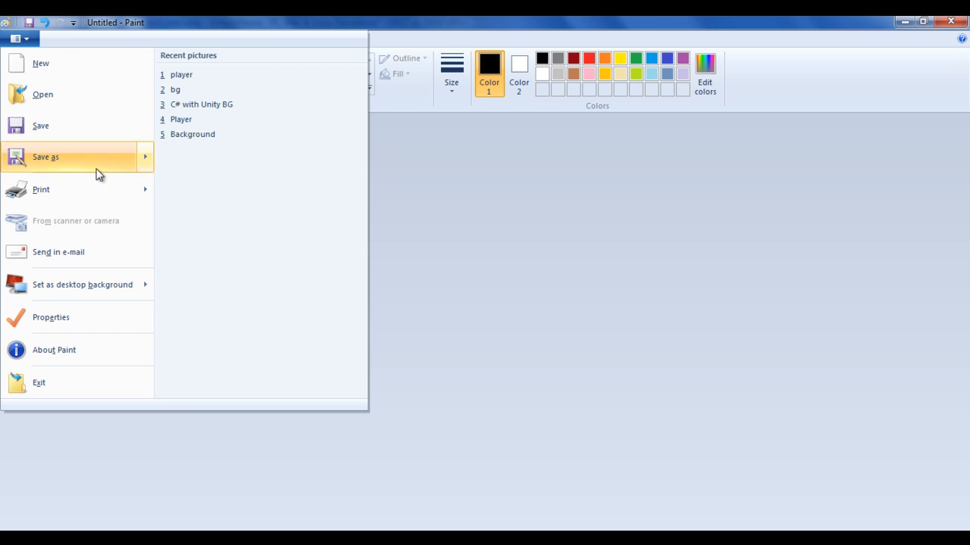
{"action": "mouse_move", "coordinate": [147, 156]}
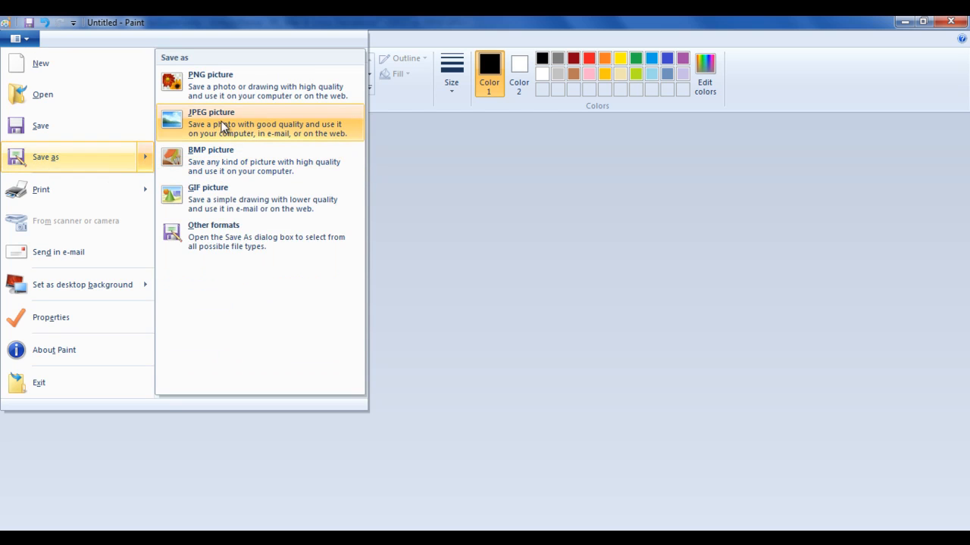
{"action": "left_click", "coordinate": [280, 126]}
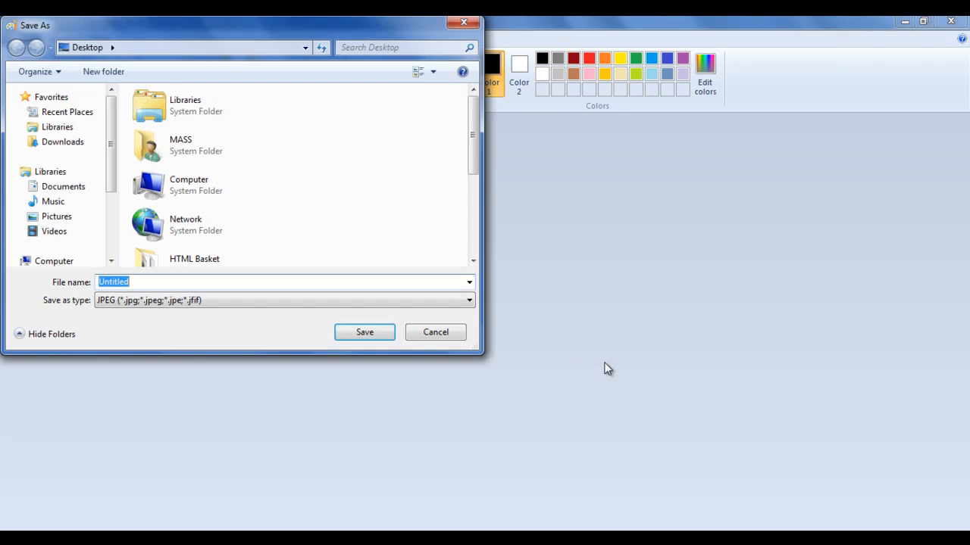
{"action": "mouse_move", "coordinate": [219, 29]}
{"action": "left_mouse_down"}
{"action": "mouse_move", "coordinate": [501, 109]}
{"action": "mouse_move", "coordinate": [507, 93]}
{"action": "left_mouse_up"}
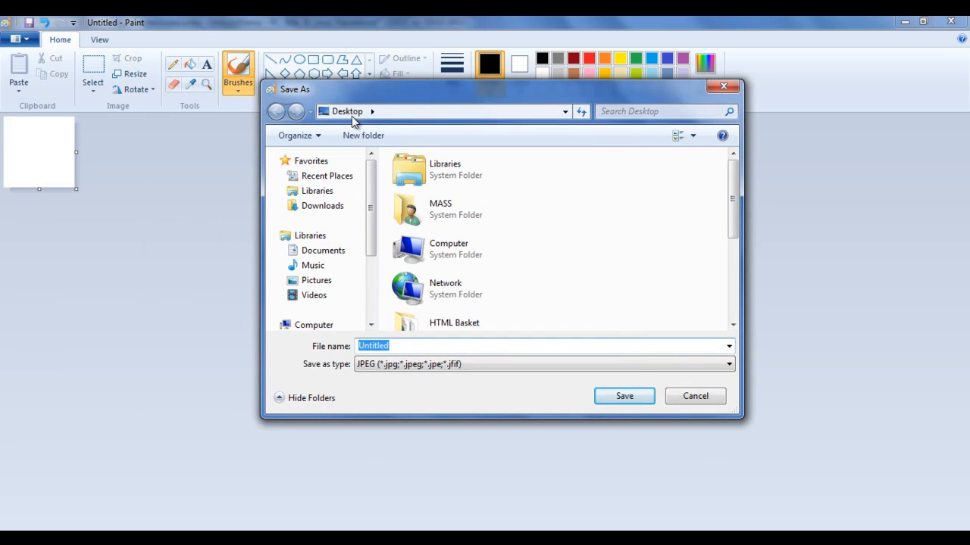
{"action": "left_click", "coordinate": [408, 113]}
{"action": "left_click_drag", "start_coordinate": [401, 347], "coordinate": [338, 350]}
{"action": "type", "text": "player"}
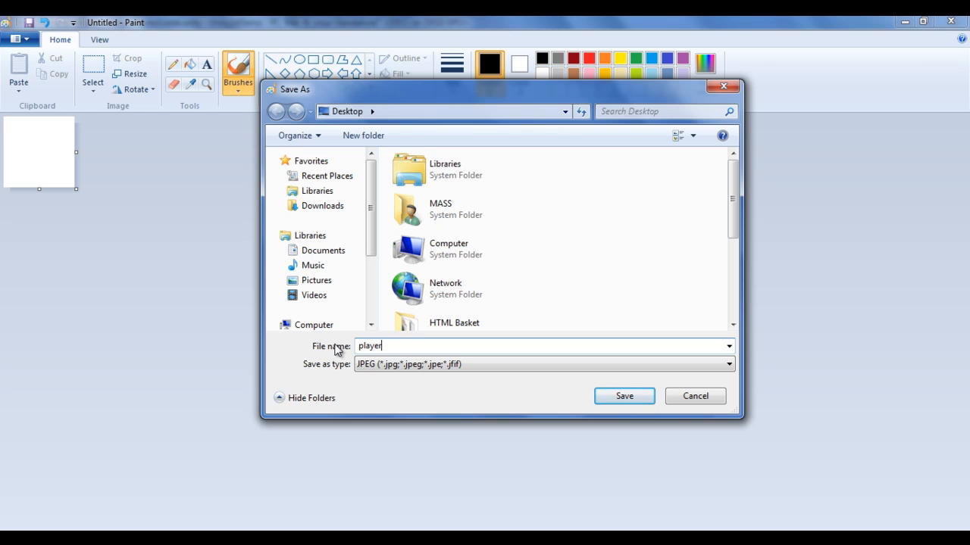
{"action": "left_click", "coordinate": [643, 400]}
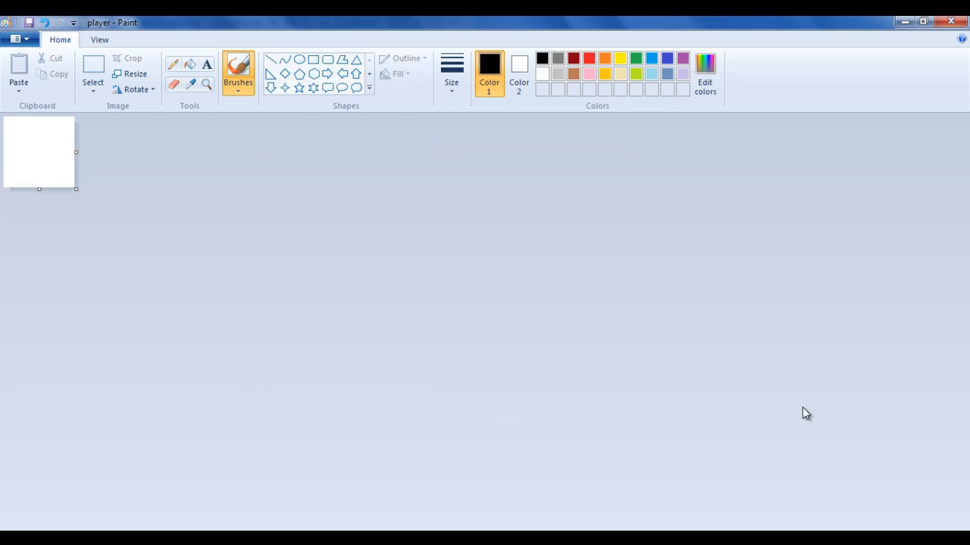
Step: Import the player image from the desktop into the Sprites folder in Unity and add it to the scene as an object
{"action": "left_click", "coordinate": [904, 22]}
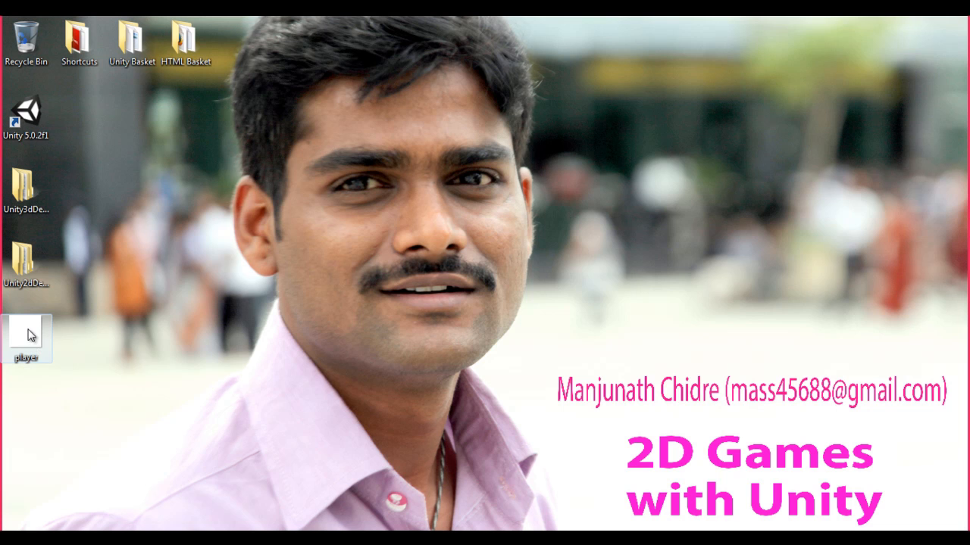
{"action": "left_click_drag", "start_coordinate": [34, 336], "coordinate": [61, 434]}
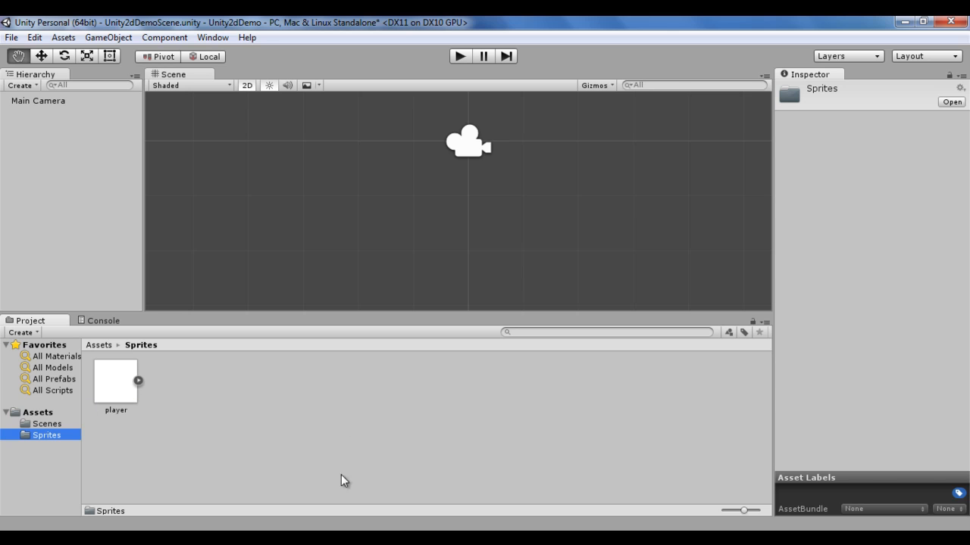
{"action": "left_click", "coordinate": [113, 377]}
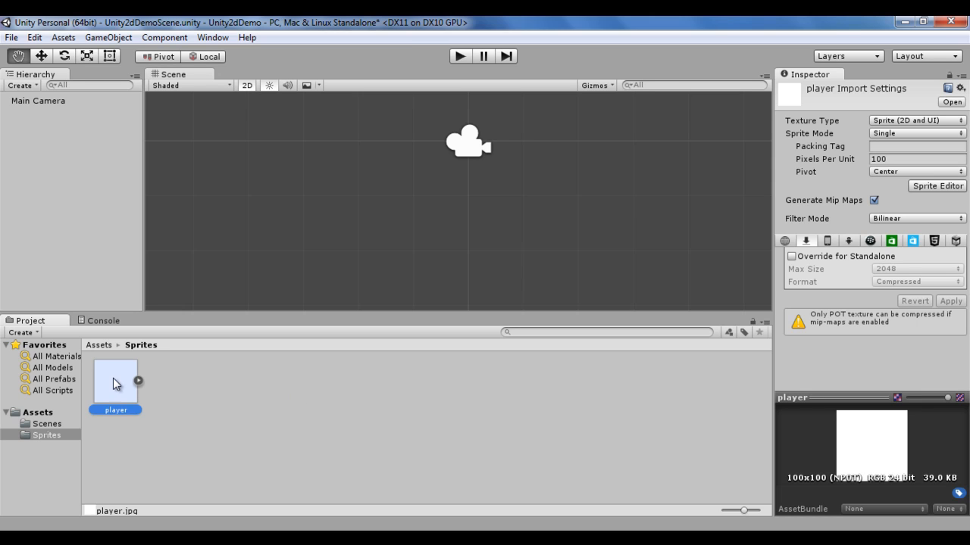
{"action": "left_click_drag", "start_coordinate": [115, 382], "coordinate": [56, 160]}
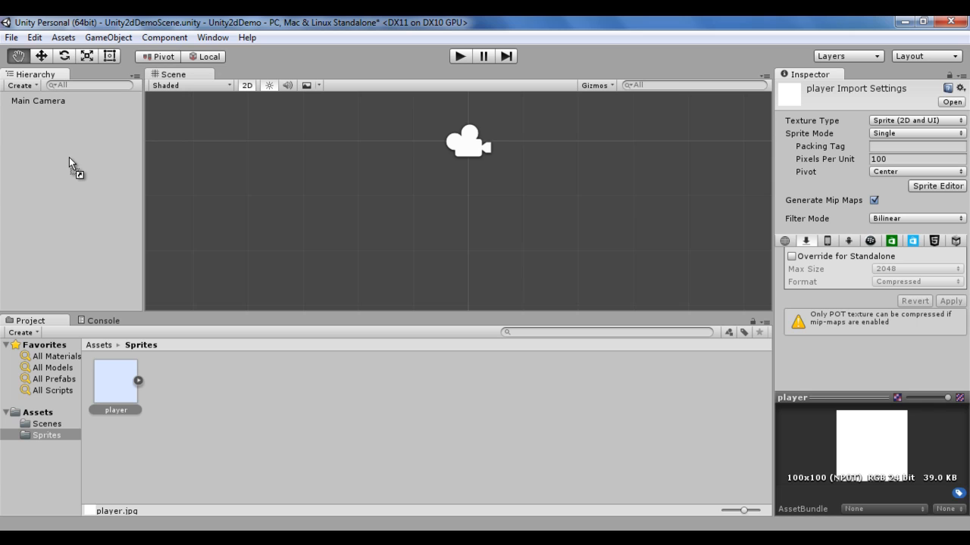
{"action": "left_click_drag", "start_coordinate": [68, 156], "coordinate": [69, 157]}
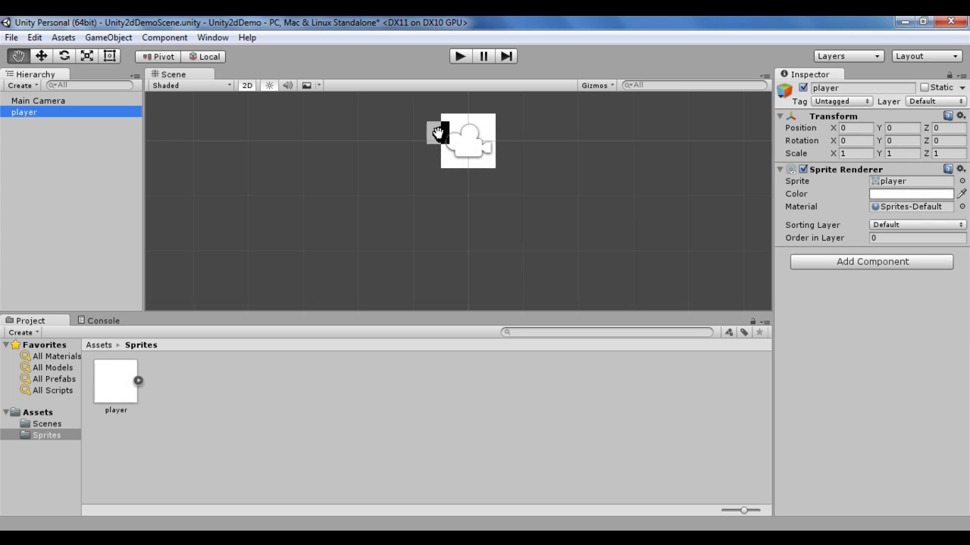
Step: Compare the Transform position values of the player object and the Main Camera
{"action": "left_click", "coordinate": [65, 160]}
{"action": "left_click", "coordinate": [33, 112]}
{"action": "left_click", "coordinate": [59, 101]}
{"action": "left_click", "coordinate": [47, 113]}
{"action": "left_click", "coordinate": [52, 99]}
{"action": "left_click", "coordinate": [32, 113]}
{"action": "left_click", "coordinate": [859, 127]}
{"action": "left_click", "coordinate": [913, 128]}
{"action": "left_click", "coordinate": [947, 128]}
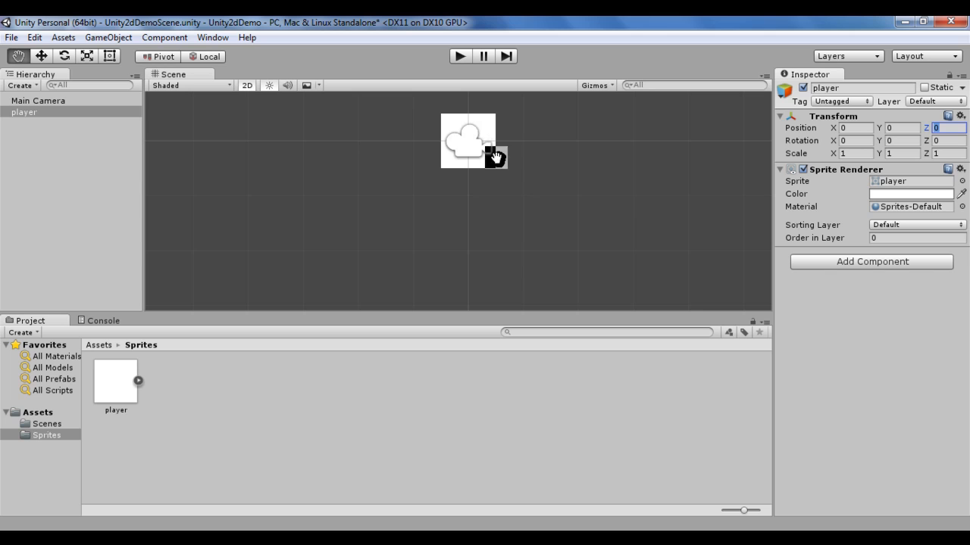
{"action": "left_click", "coordinate": [47, 100]}
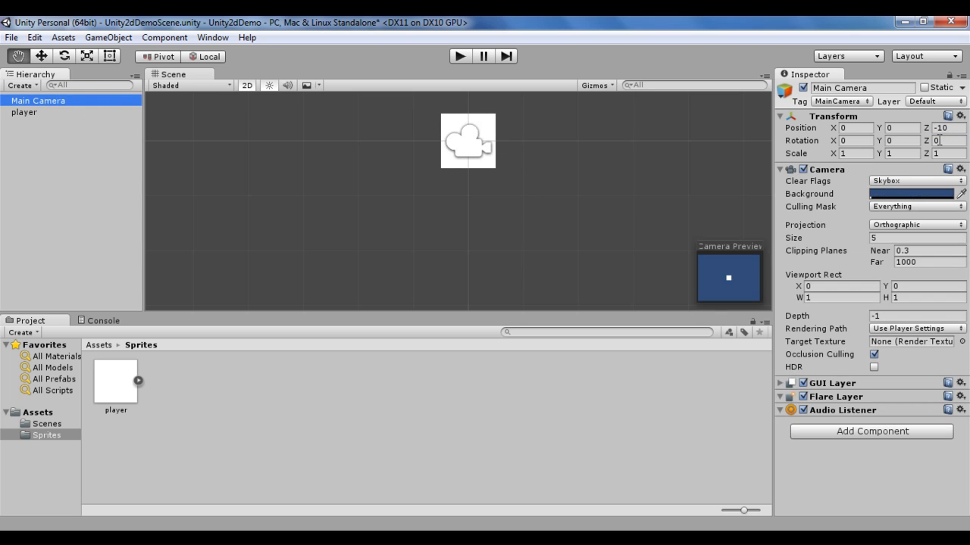
Step: Examine the camera and player in the 3D Scene view, frame the player, and return to the 2D view
{"action": "left_click", "coordinate": [248, 85]}
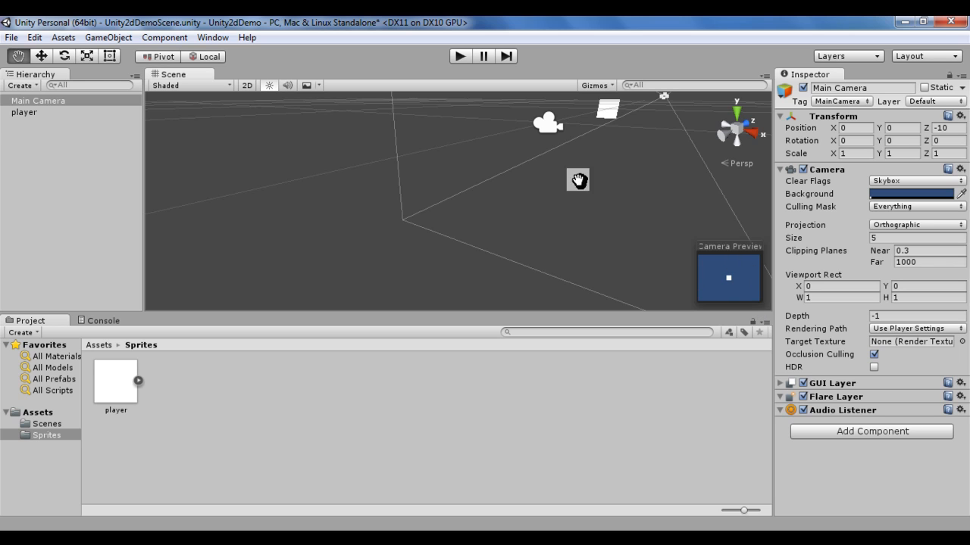
{"action": "left_click", "coordinate": [25, 112]}
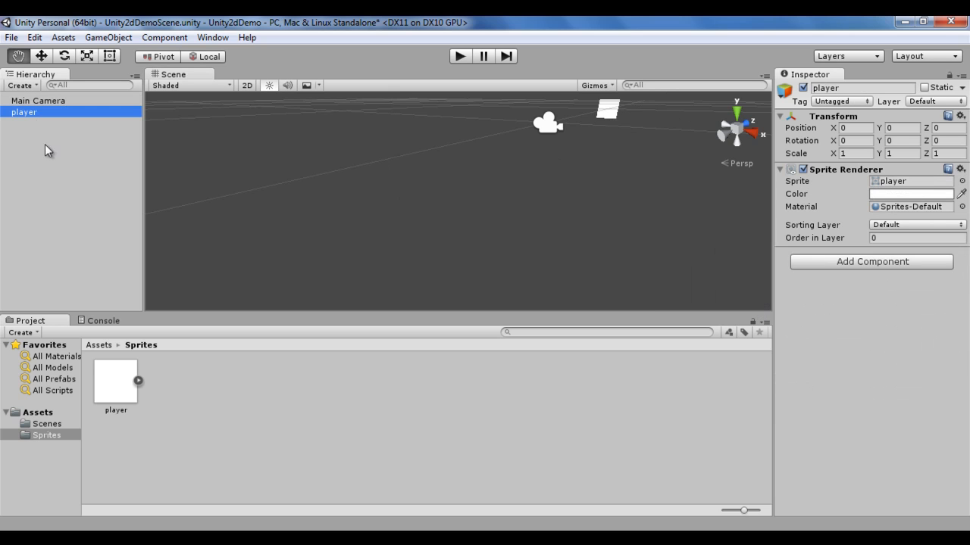
{"action": "left_click", "coordinate": [573, 179]}
{"action": "key", "text": "f"}
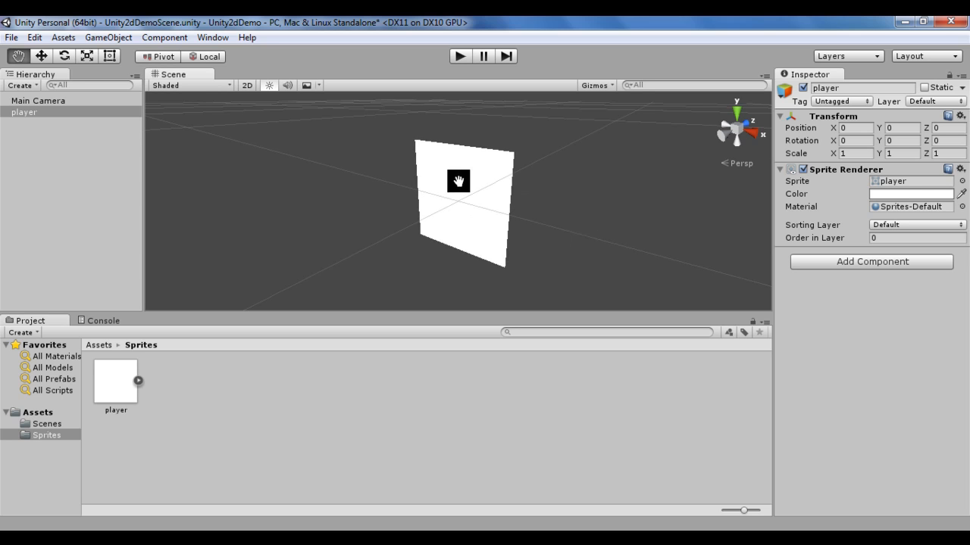
{"action": "left_click", "coordinate": [247, 86]}
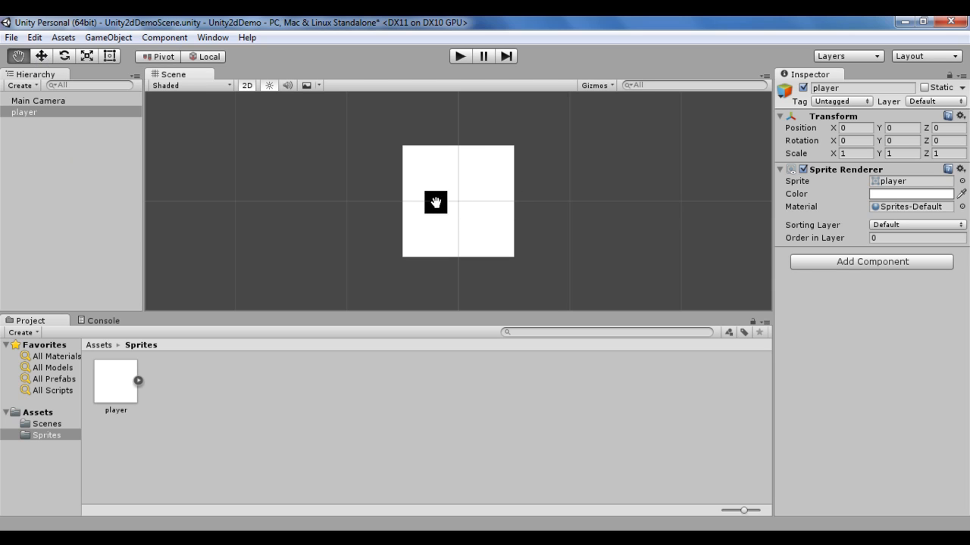
Step: Activate the Move tool, try an X position of 1 for the player, and restore X to 0
{"action": "left_click", "coordinate": [41, 55]}
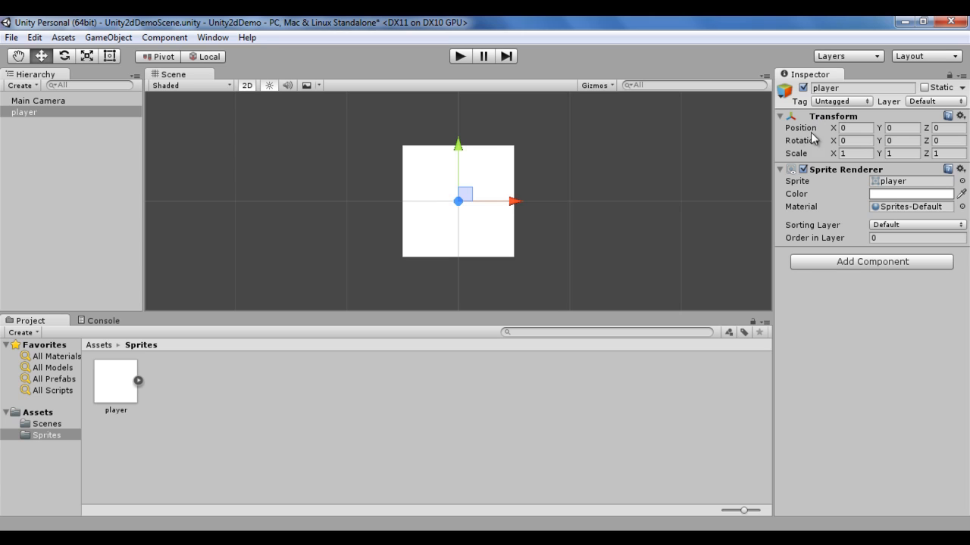
{"action": "left_click", "coordinate": [855, 129]}
{"action": "type", "text": "1"}
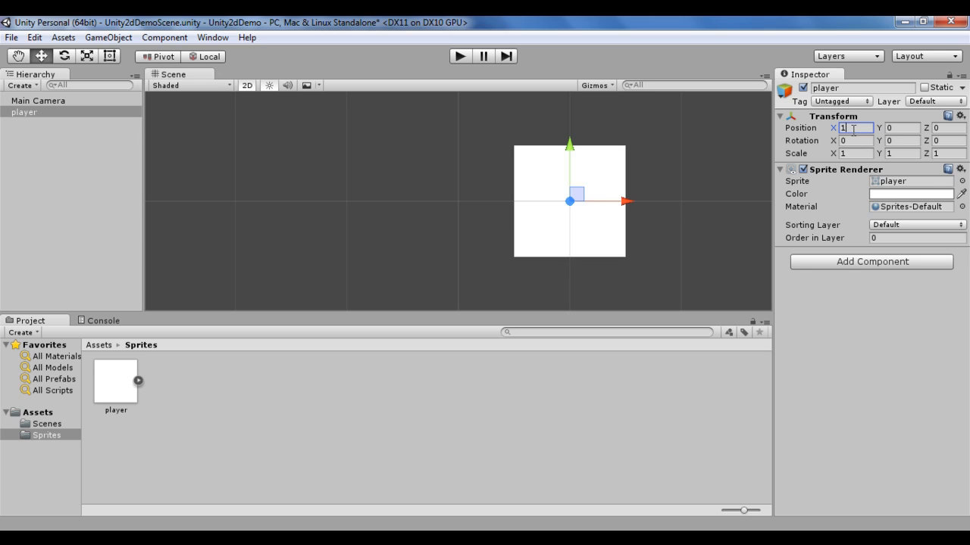
{"action": "type", "text": "0"}
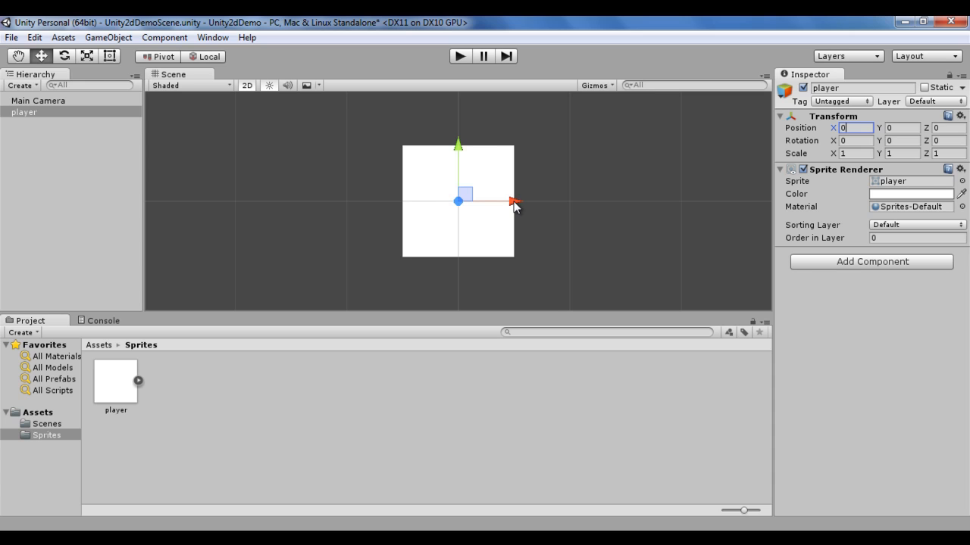
Step: Move the player along the X axis to 1, to about -1 and back near the origin, and shift it along the Y axis
{"action": "left_click_drag", "start_coordinate": [513, 204], "coordinate": [625, 210]}
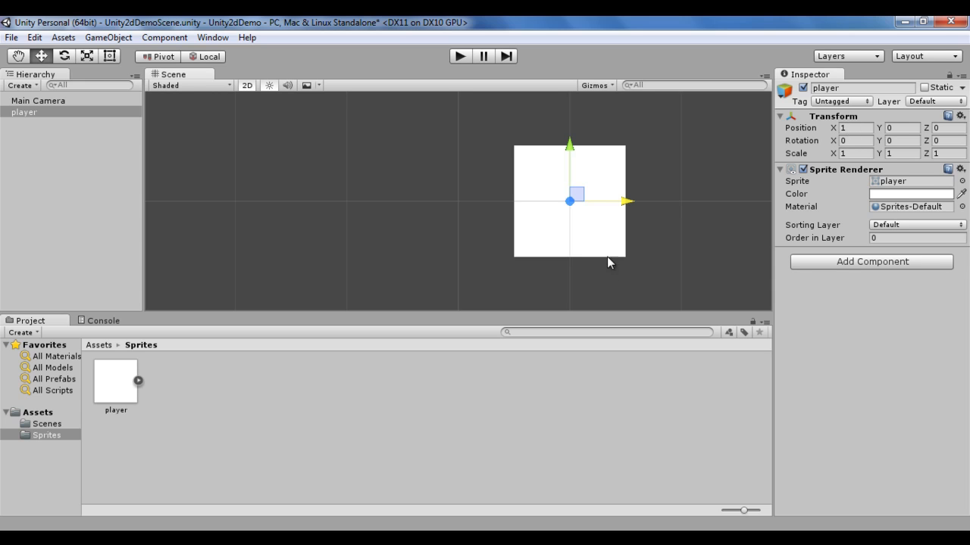
{"action": "left_click_drag", "start_coordinate": [625, 201], "coordinate": [403, 212]}
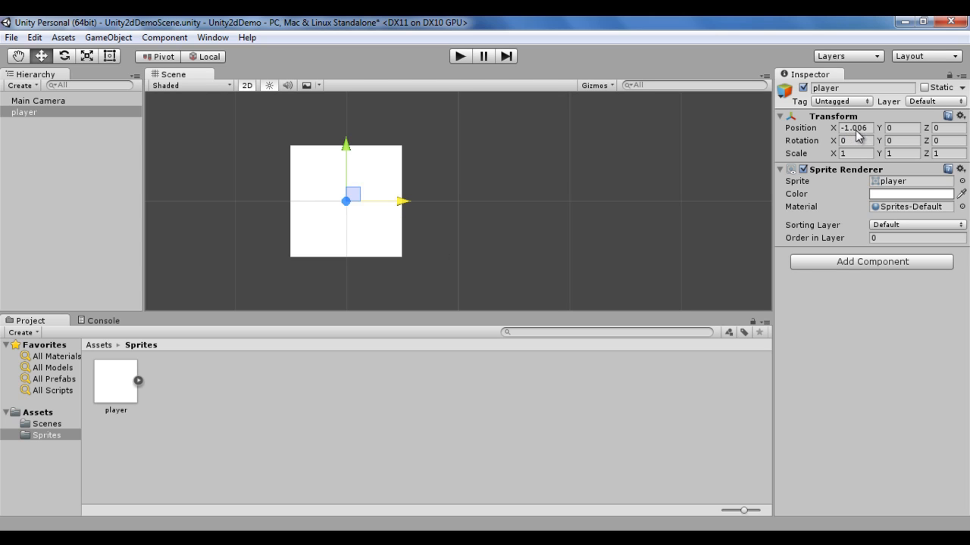
{"action": "left_click_drag", "start_coordinate": [399, 206], "coordinate": [508, 240]}
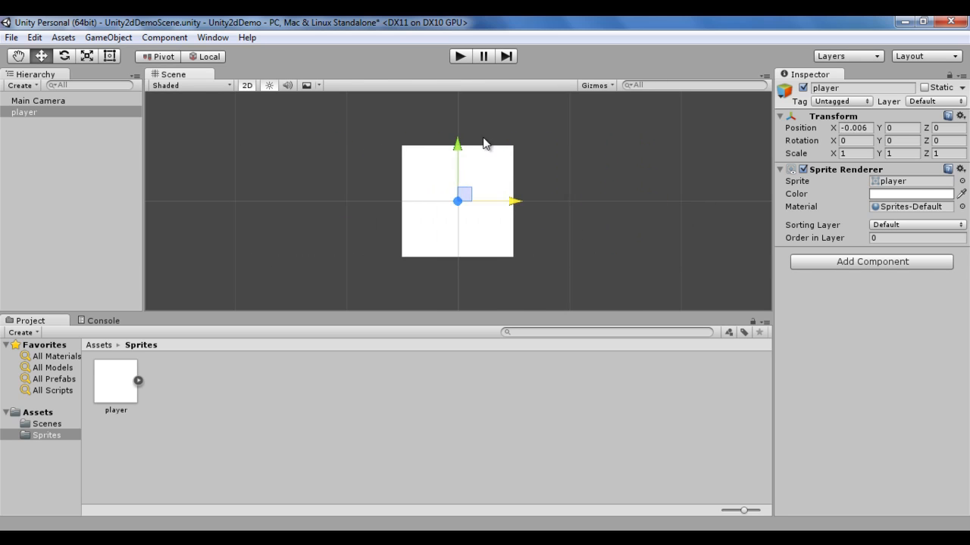
{"action": "left_click_drag", "start_coordinate": [459, 155], "coordinate": [535, 143]}
{"action": "left_click_drag", "start_coordinate": [459, 134], "coordinate": [475, 148]}
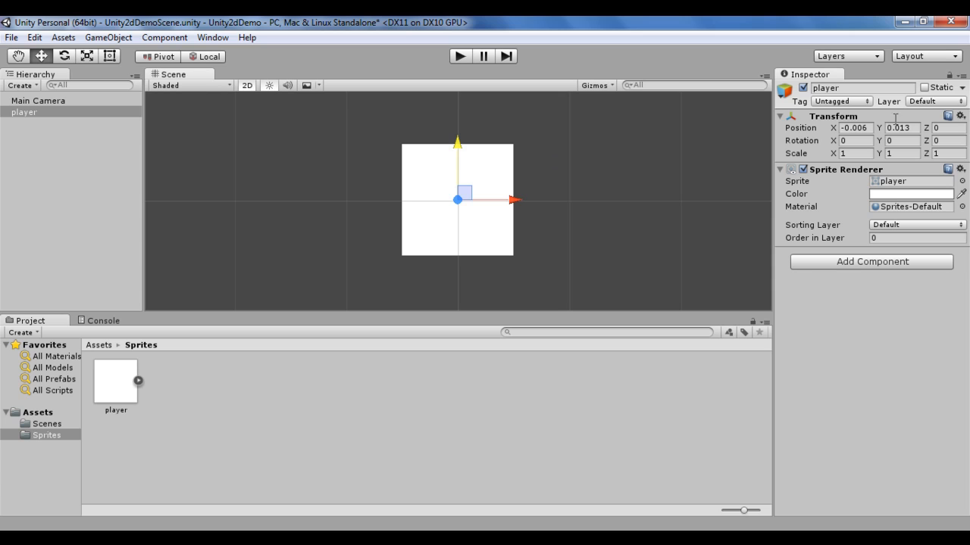
Step: Set the player's Y and X positions to 0
{"action": "left_click", "coordinate": [915, 130]}
{"action": "type", "text": "0"}
{"action": "left_click", "coordinate": [856, 128]}
{"action": "type", "text": "0"}
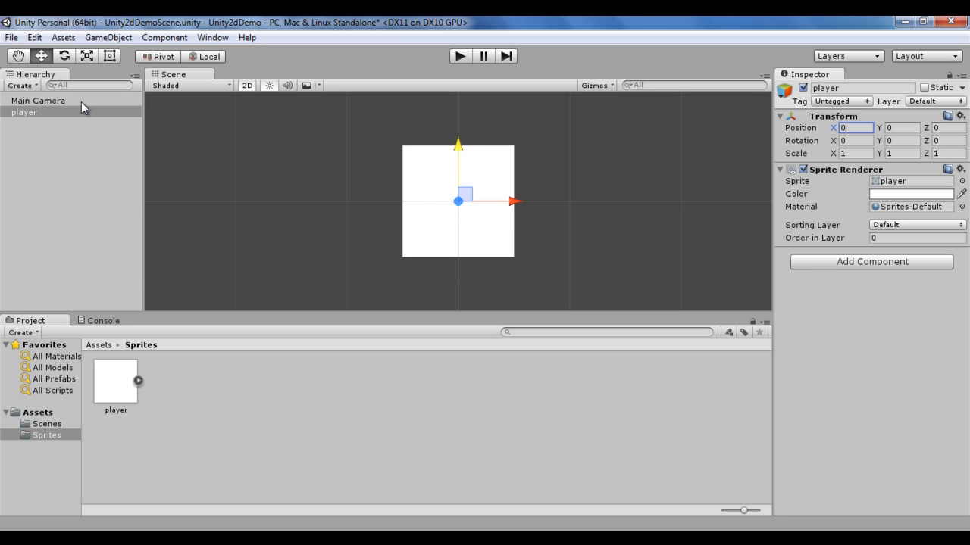
Step: Frame the Main Camera and move it along its X and Y axes to about X -0.48, Y 0.6
{"action": "left_click", "coordinate": [34, 101]}
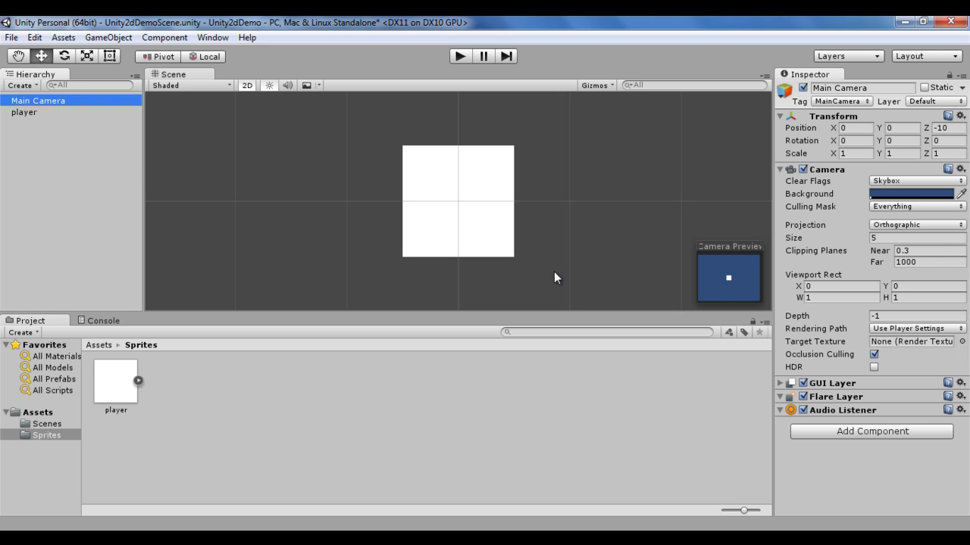
{"action": "key", "text": "f"}
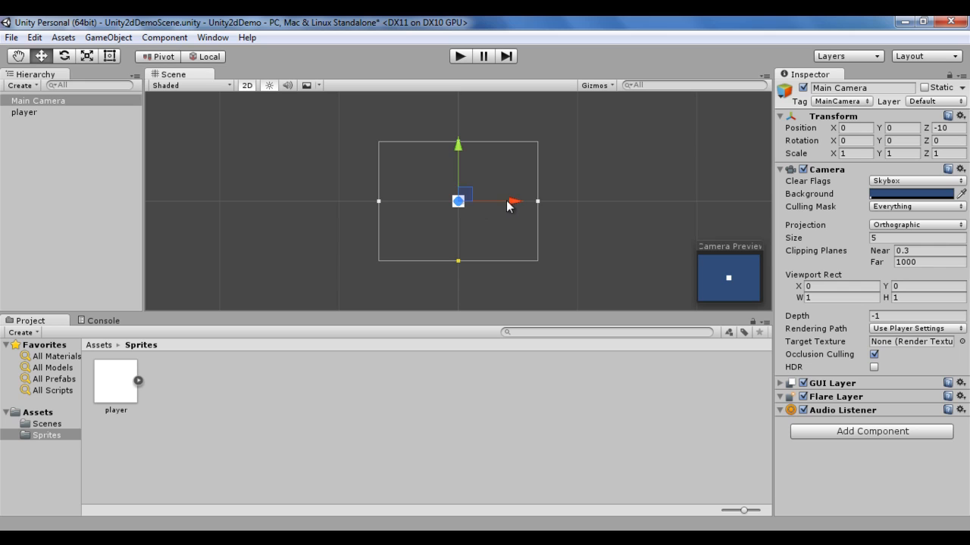
{"action": "mouse_move", "coordinate": [512, 204]}
{"action": "left_mouse_down"}
{"action": "mouse_move", "coordinate": [621, 206]}
{"action": "mouse_move", "coordinate": [375, 205]}
{"action": "mouse_move", "coordinate": [639, 213]}
{"action": "mouse_move", "coordinate": [375, 206]}
{"action": "mouse_move", "coordinate": [525, 212]}
{"action": "left_mouse_up"}
{"action": "mouse_move", "coordinate": [455, 148]}
{"action": "left_mouse_down"}
{"action": "mouse_move", "coordinate": [455, 114]}
{"action": "mouse_move", "coordinate": [462, 189]}
{"action": "mouse_move", "coordinate": [460, 117]}
{"action": "mouse_move", "coordinate": [461, 164]}
{"action": "mouse_move", "coordinate": [463, 142]}
{"action": "left_mouse_up"}
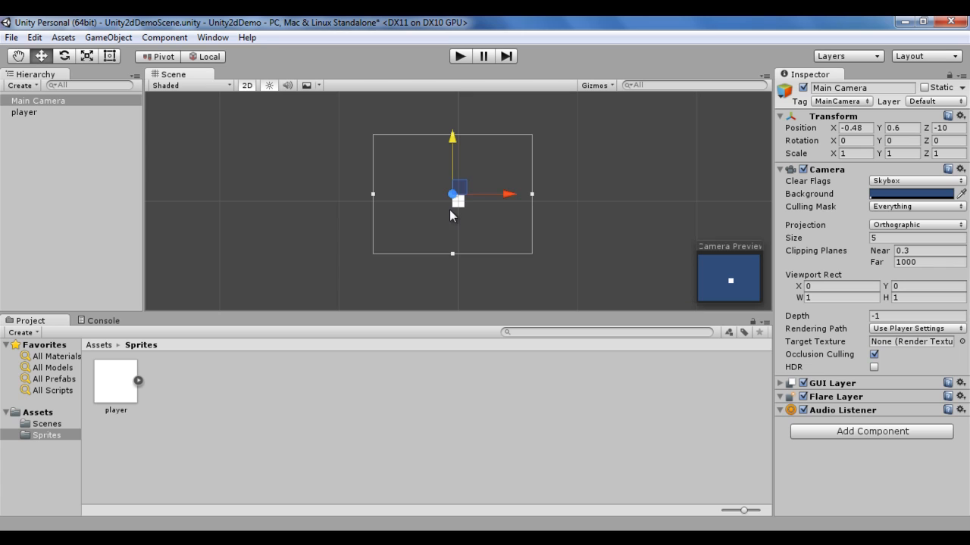
Step: Set the Main Camera's X and Y positions to 0
{"action": "left_click", "coordinate": [869, 127]}
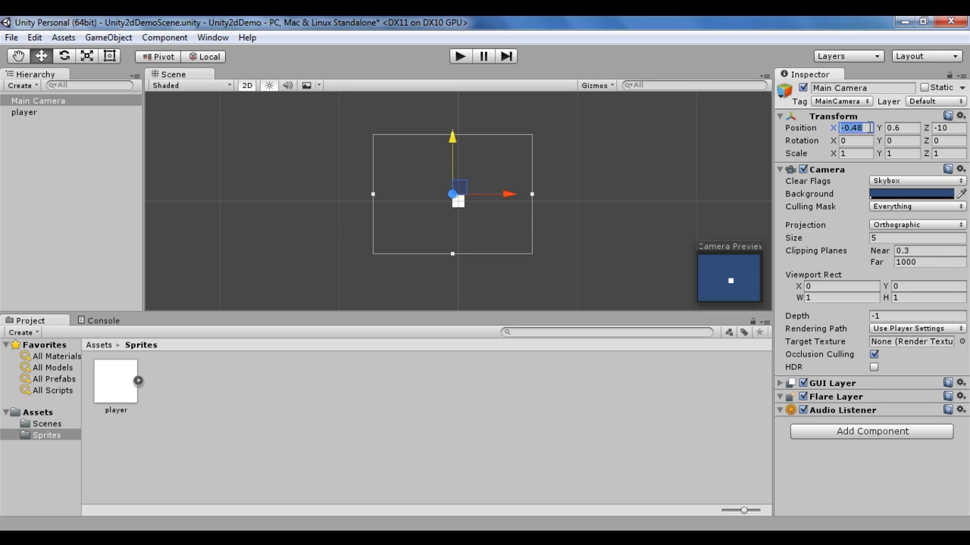
{"action": "type", "text": "0"}
{"action": "left_click", "coordinate": [916, 128]}
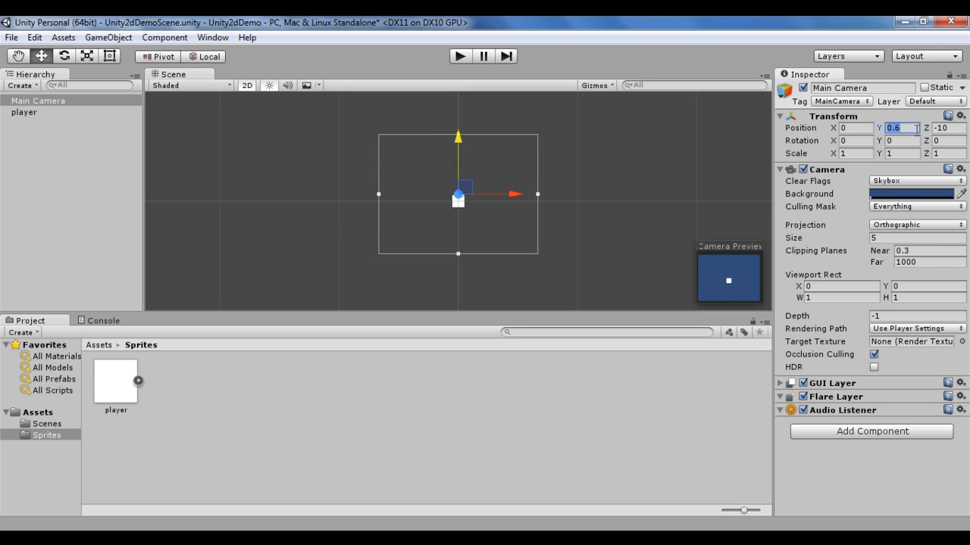
{"action": "type", "text": "0"}
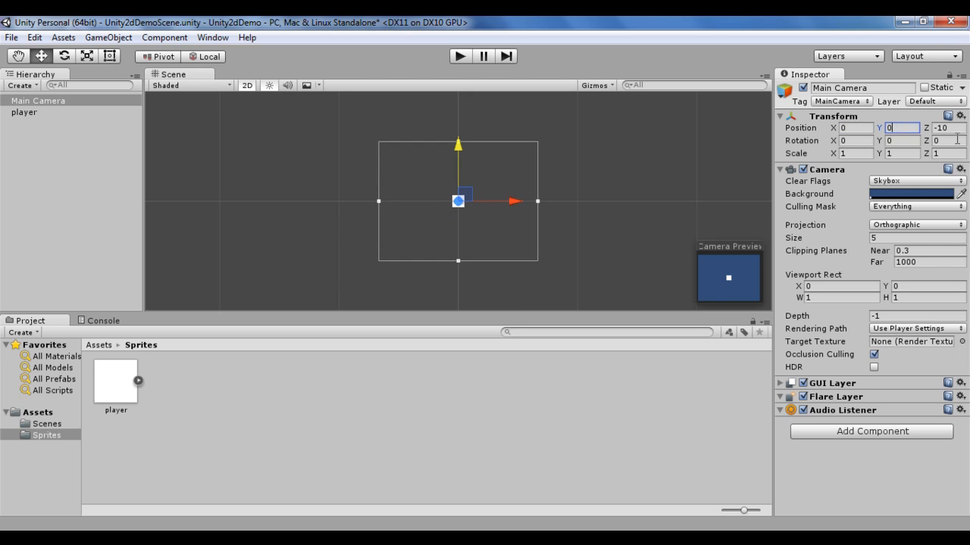
Step: Frame the player in the 3D Scene view, move it along the Z axis to about -0.271, and restore Z to 0
{"action": "left_click", "coordinate": [35, 113]}
{"action": "key", "text": "f"}
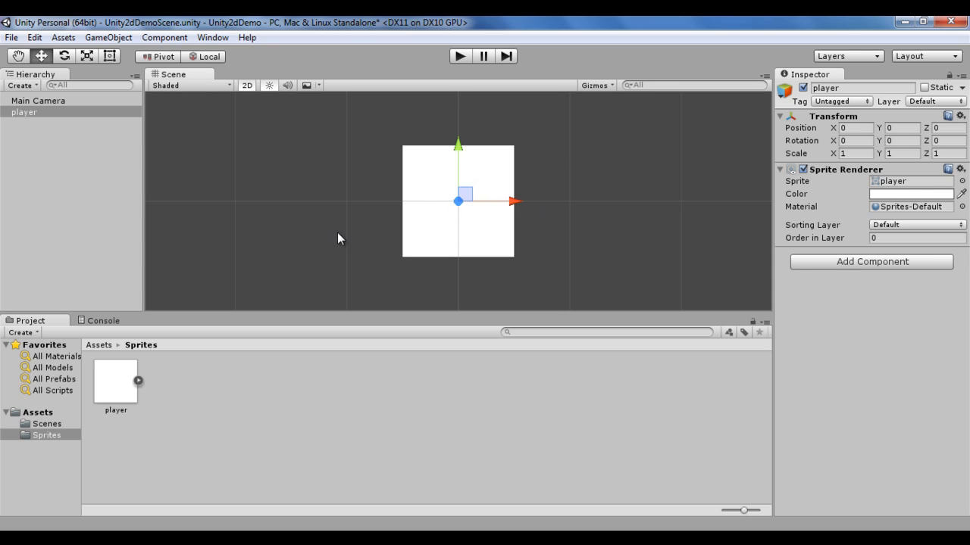
{"action": "left_click", "coordinate": [251, 86]}
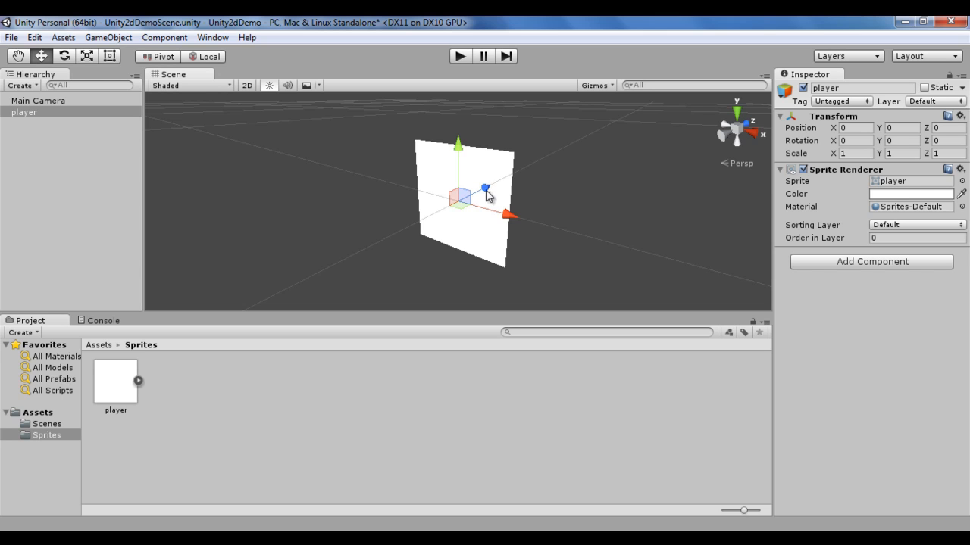
{"action": "mouse_move", "coordinate": [486, 190]}
{"action": "left_mouse_down"}
{"action": "mouse_move", "coordinate": [536, 170]}
{"action": "mouse_move", "coordinate": [453, 209]}
{"action": "mouse_move", "coordinate": [574, 149]}
{"action": "mouse_move", "coordinate": [539, 174]}
{"action": "mouse_move", "coordinate": [541, 203]}
{"action": "mouse_move", "coordinate": [532, 173]}
{"action": "mouse_move", "coordinate": [591, 169]}
{"action": "mouse_move", "coordinate": [609, 155]}
{"action": "mouse_move", "coordinate": [605, 141]}
{"action": "mouse_move", "coordinate": [445, 236]}
{"action": "mouse_move", "coordinate": [502, 201]}
{"action": "left_mouse_up"}
{"action": "left_click", "coordinate": [961, 128]}
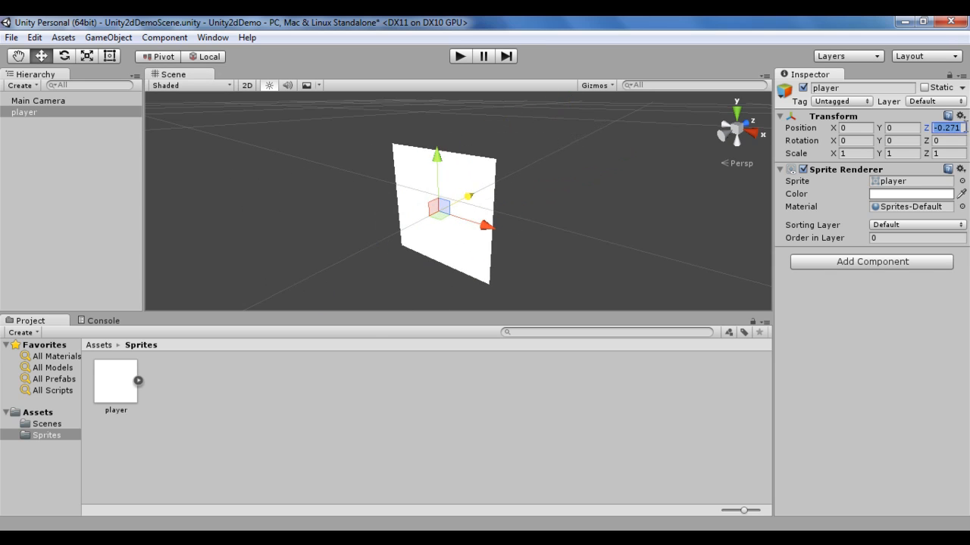
{"action": "type", "text": "0"}
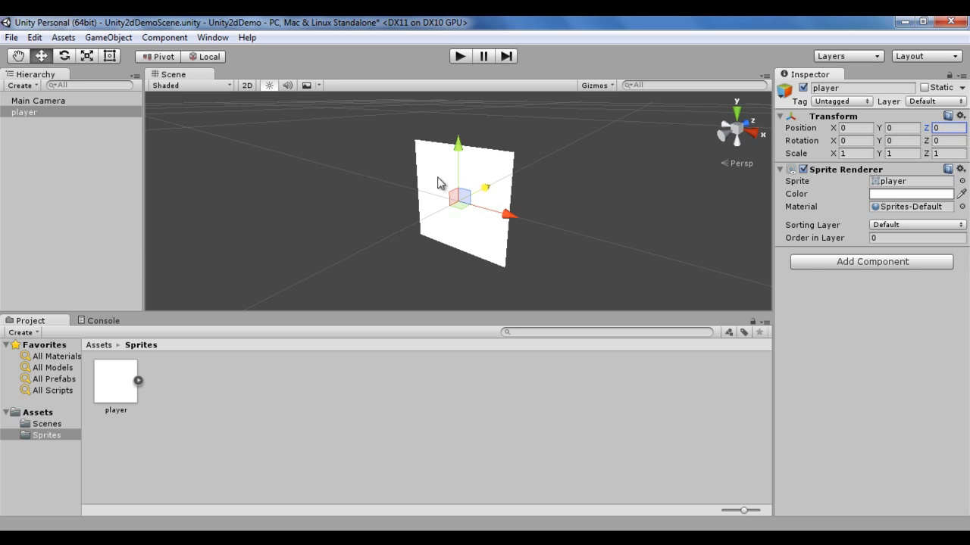
Step: Activate the Rotate tool on the player and compare its gizmo in the 2D and 3D Scene views, ending in 2D
{"action": "left_click", "coordinate": [247, 86]}
{"action": "key", "text": "t"}
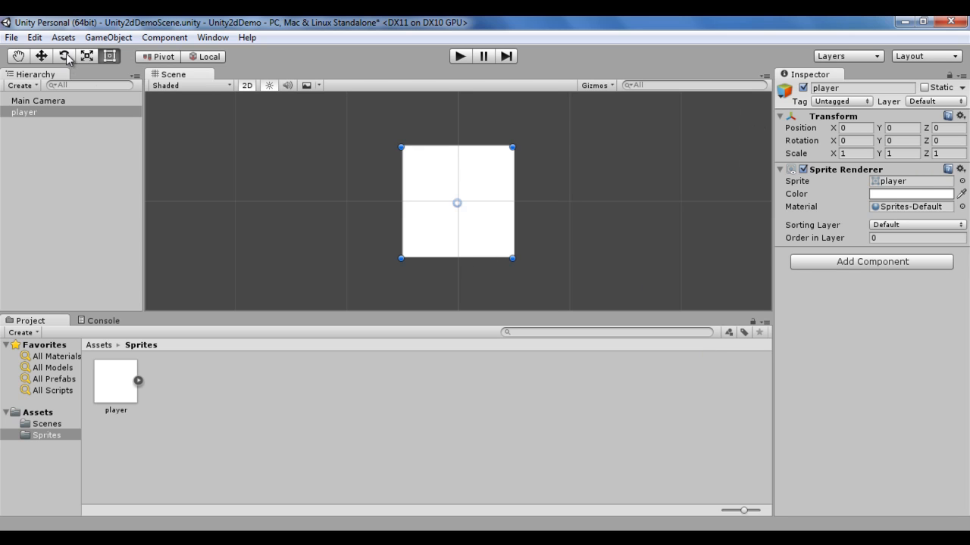
{"action": "left_click", "coordinate": [65, 59]}
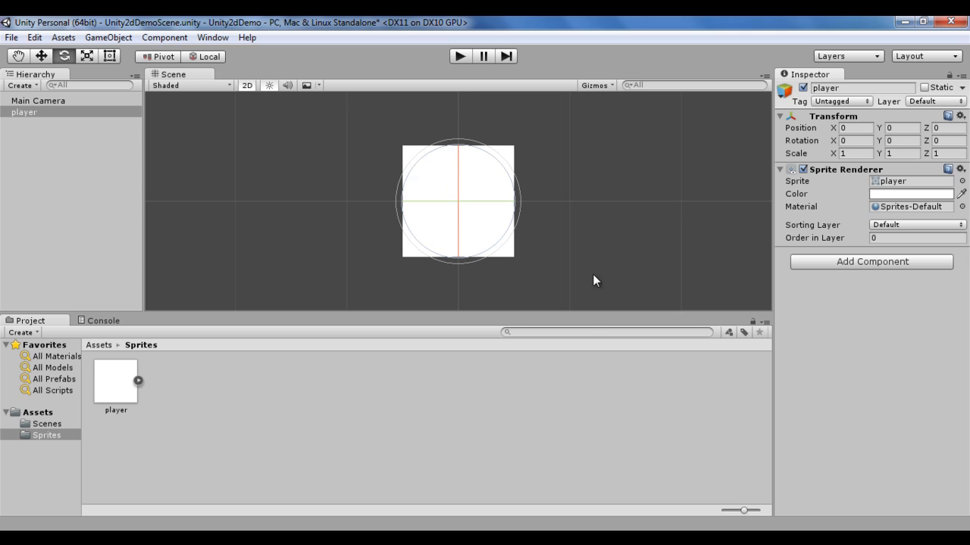
{"action": "left_click", "coordinate": [246, 85]}
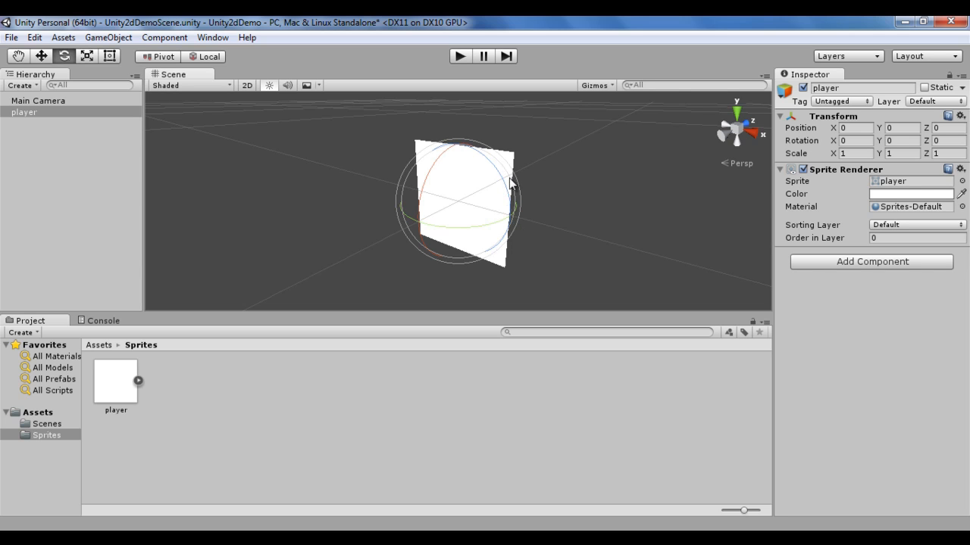
{"action": "left_click", "coordinate": [246, 86]}
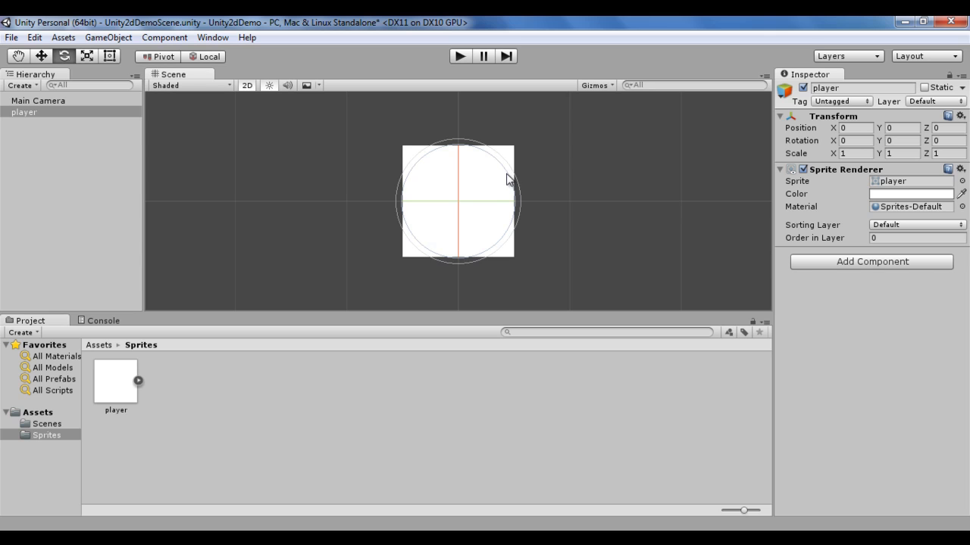
Step: Rotate the player about its Z axis to about -7.7 and back to about 1.8 degrees, and reset the Z rotation to 0
{"action": "mouse_move", "coordinate": [506, 175]}
{"action": "left_mouse_down"}
{"action": "mouse_move", "coordinate": [513, 212]}
{"action": "mouse_move", "coordinate": [509, 193]}
{"action": "left_mouse_up"}
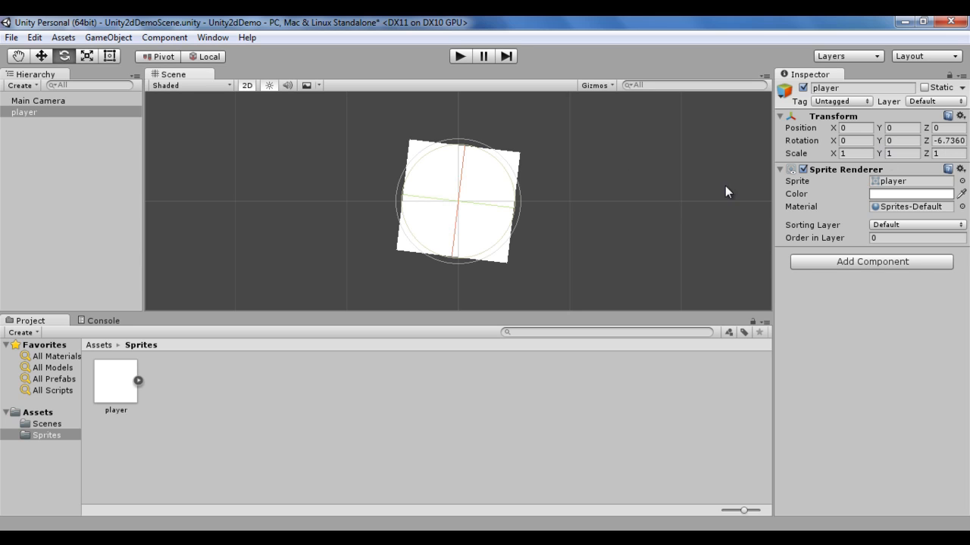
{"action": "mouse_move", "coordinate": [513, 189]}
{"action": "left_mouse_down"}
{"action": "mouse_move", "coordinate": [493, 158]}
{"action": "mouse_move", "coordinate": [431, 148]}
{"action": "mouse_move", "coordinate": [491, 158]}
{"action": "mouse_move", "coordinate": [429, 156]}
{"action": "mouse_move", "coordinate": [493, 151]}
{"action": "mouse_move", "coordinate": [515, 190]}
{"action": "mouse_move", "coordinate": [506, 237]}
{"action": "mouse_move", "coordinate": [449, 261]}
{"action": "mouse_move", "coordinate": [495, 242]}
{"action": "mouse_move", "coordinate": [491, 251]}
{"action": "mouse_move", "coordinate": [521, 199]}
{"action": "left_mouse_up"}
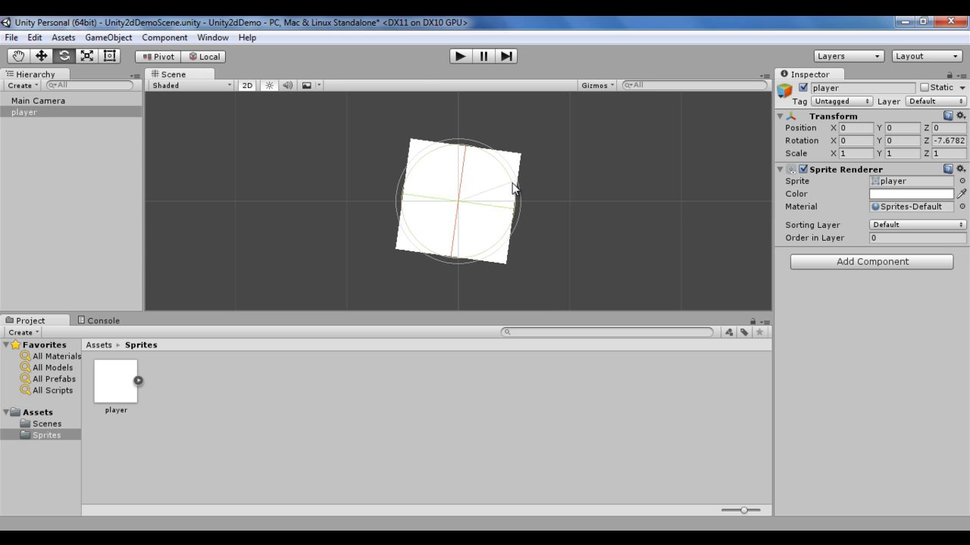
{"action": "mouse_move", "coordinate": [513, 188]}
{"action": "left_mouse_down"}
{"action": "mouse_move", "coordinate": [489, 245]}
{"action": "mouse_move", "coordinate": [503, 152]}
{"action": "mouse_move", "coordinate": [484, 160]}
{"action": "mouse_move", "coordinate": [431, 270]}
{"action": "mouse_move", "coordinate": [496, 149]}
{"action": "mouse_move", "coordinate": [447, 262]}
{"action": "mouse_move", "coordinate": [525, 178]}
{"action": "mouse_move", "coordinate": [508, 165]}
{"action": "mouse_move", "coordinate": [478, 243]}
{"action": "mouse_move", "coordinate": [493, 156]}
{"action": "mouse_move", "coordinate": [511, 221]}
{"action": "mouse_move", "coordinate": [497, 175]}
{"action": "mouse_move", "coordinate": [451, 267]}
{"action": "mouse_move", "coordinate": [497, 158]}
{"action": "mouse_move", "coordinate": [478, 253]}
{"action": "mouse_move", "coordinate": [511, 170]}
{"action": "left_mouse_up"}
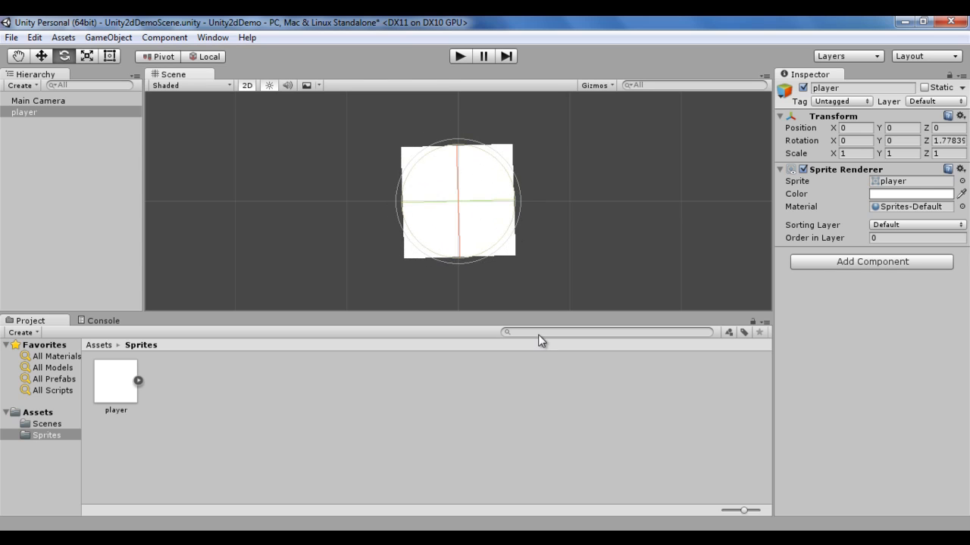
{"action": "left_click", "coordinate": [946, 140]}
{"action": "type", "text": "0"}
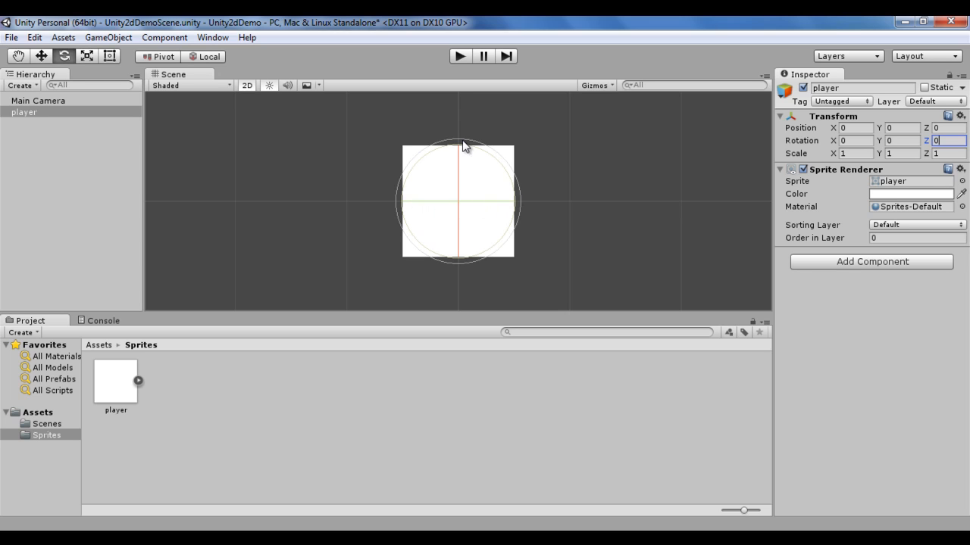
Step: Rotate the player in the 3D Scene view to about X 4.97, Y -17.85, Z -1.6, and return to the 2D view
{"action": "left_click", "coordinate": [248, 85]}
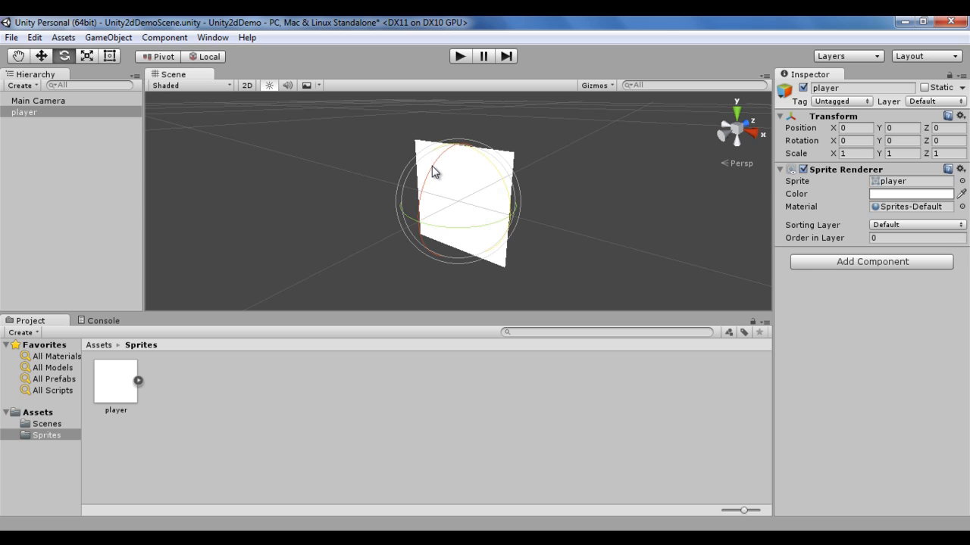
{"action": "left_click_drag", "start_coordinate": [434, 171], "coordinate": [546, 278]}
{"action": "left_click", "coordinate": [248, 86]}
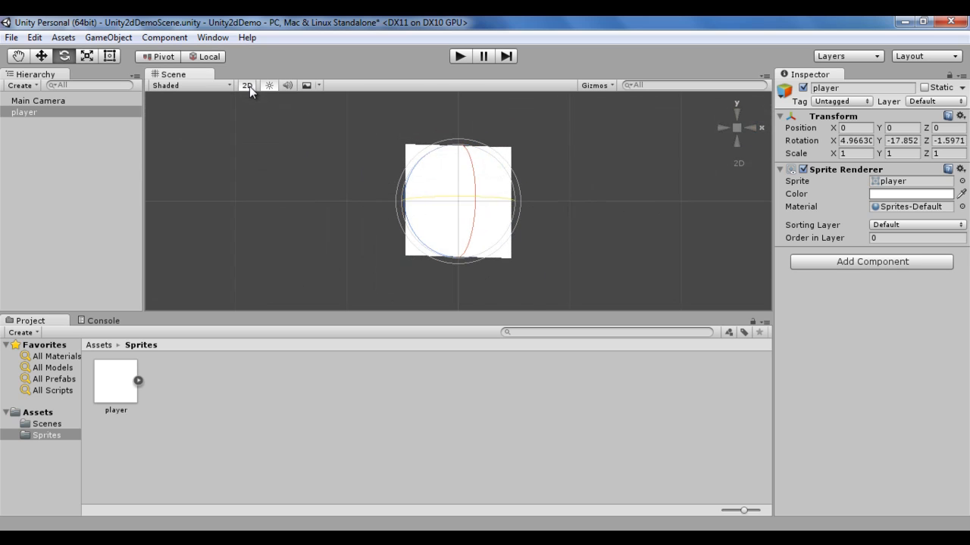
Step: Set the player's Y, Z and X rotations to 0 and deselect it
{"action": "left_click", "coordinate": [912, 142]}
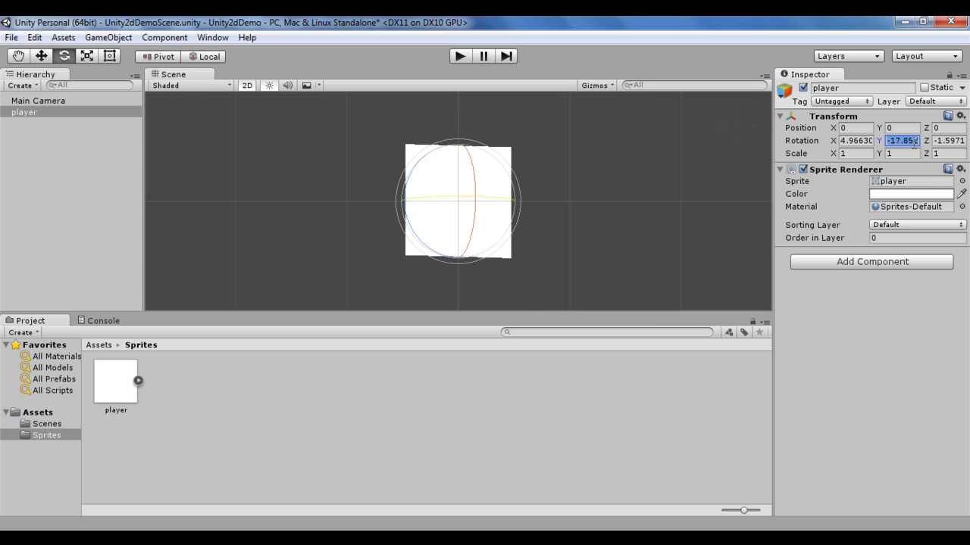
{"action": "type", "text": "0"}
{"action": "key", "text": "Tab"}
{"action": "type", "text": "0"}
{"action": "left_click", "coordinate": [861, 141]}
{"action": "type", "text": "0"}
{"action": "left_click", "coordinate": [571, 230]}
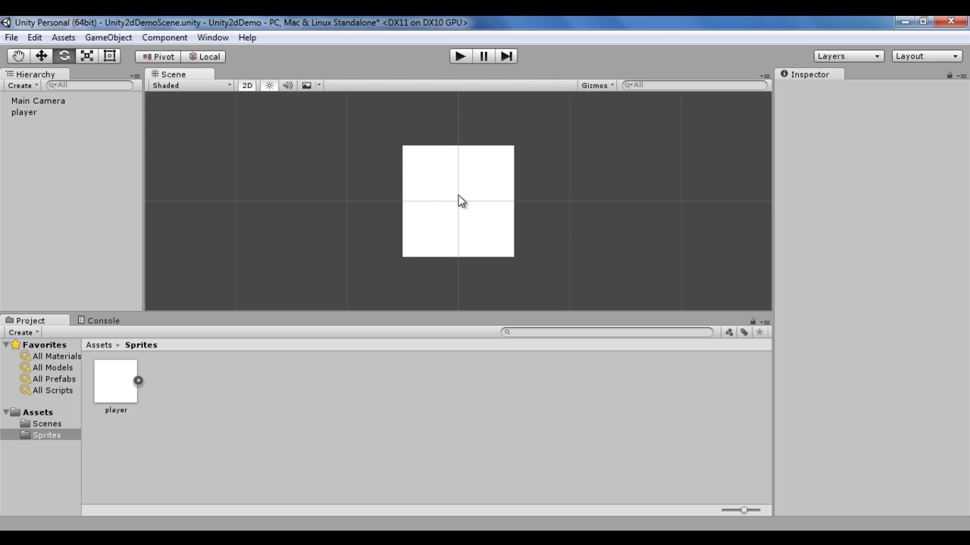
Step: Reselect the player, rotate it about its Y axis in the 2D view, and reset the Y rotation to 0
{"action": "left_click", "coordinate": [53, 86]}
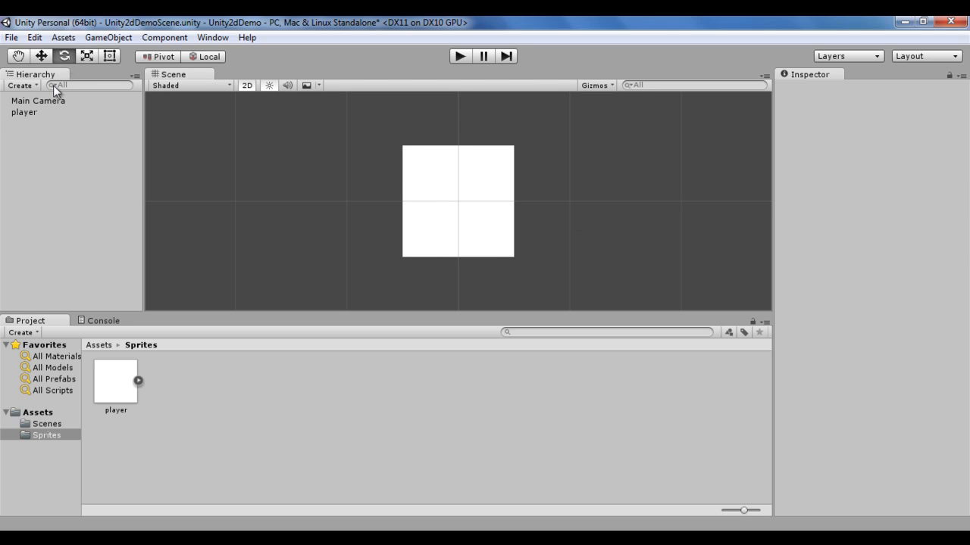
{"action": "left_click", "coordinate": [29, 112]}
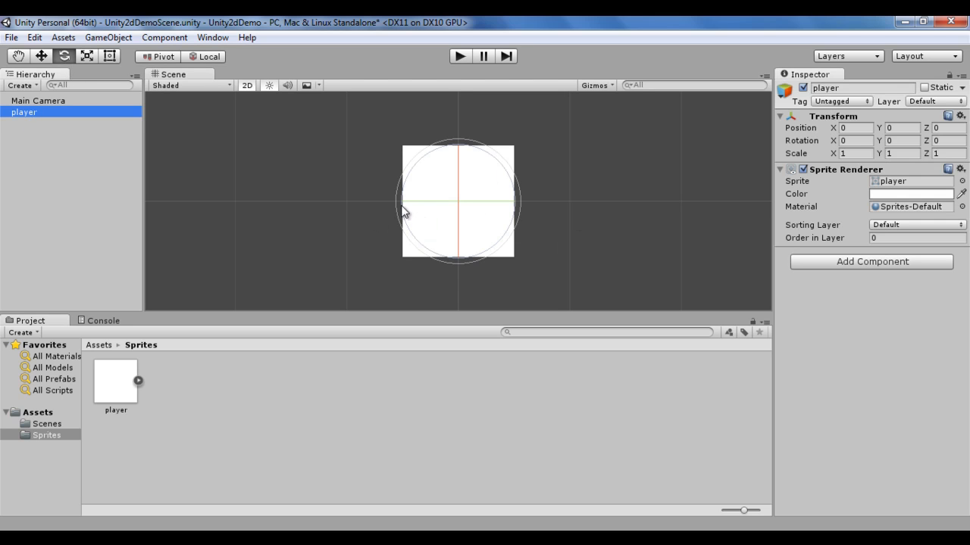
{"action": "left_click", "coordinate": [425, 207]}
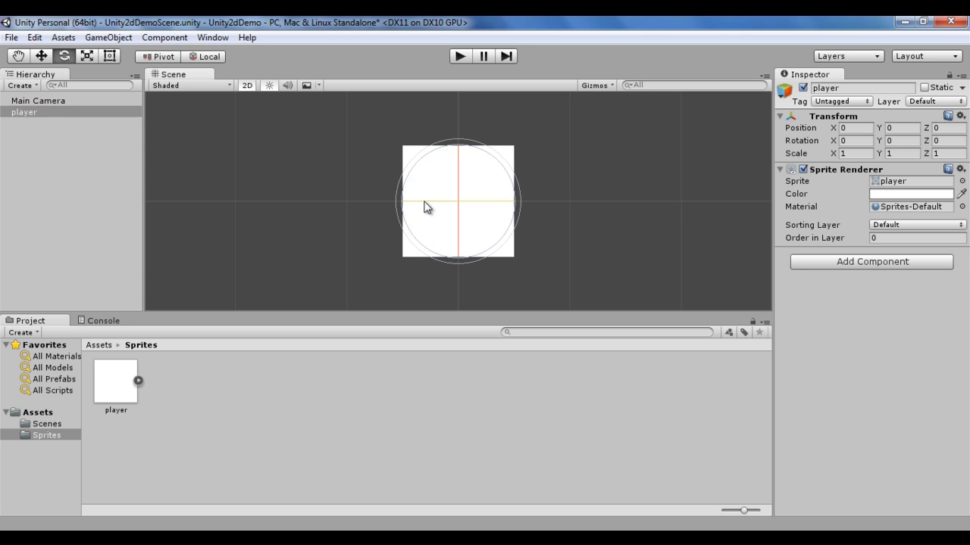
{"action": "left_click_drag", "start_coordinate": [425, 207], "coordinate": [311, 156]}
{"action": "left_click", "coordinate": [912, 143]}
{"action": "type", "text": "0"}
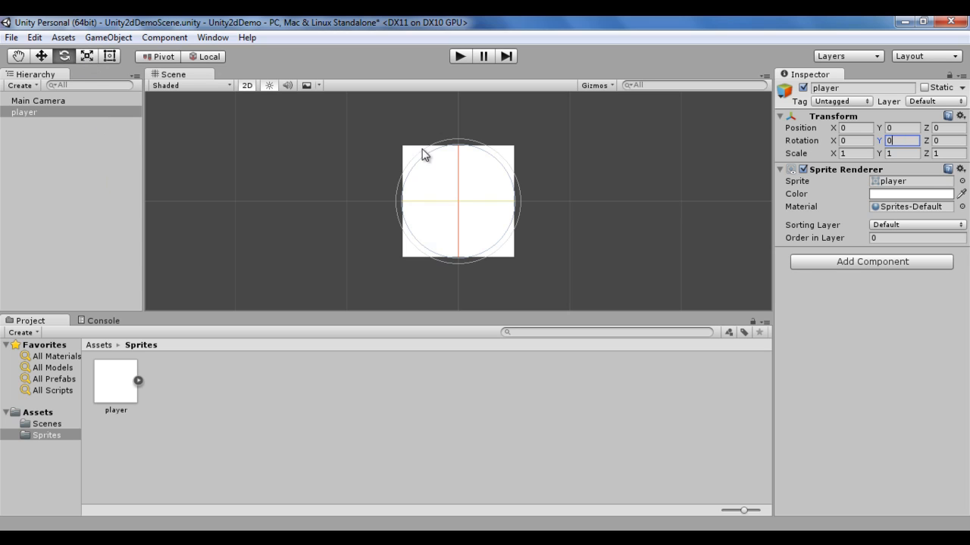
Step: Stretch the player with the Scale tool in the 2D view to about 3.94 along X and 1.9 along Y
{"action": "left_click", "coordinate": [88, 57]}
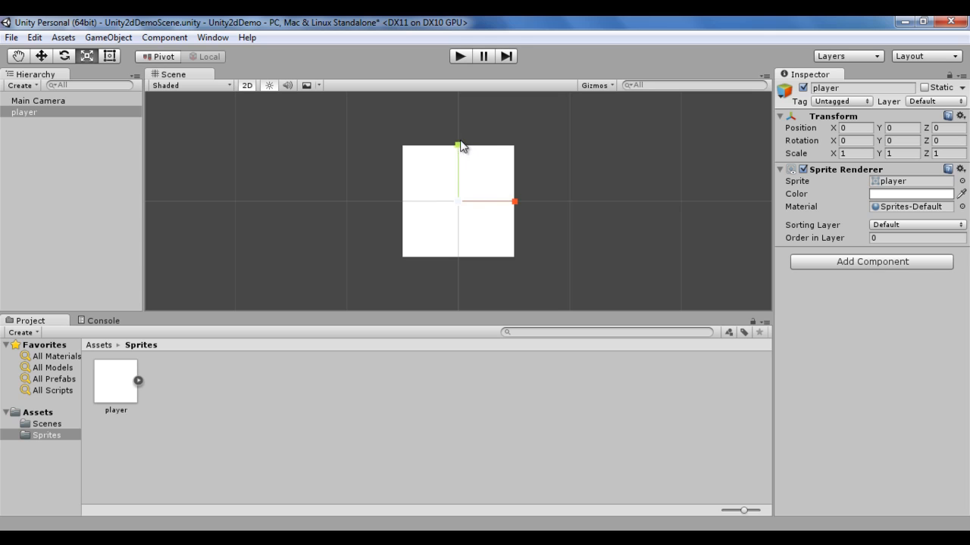
{"action": "left_click", "coordinate": [249, 87]}
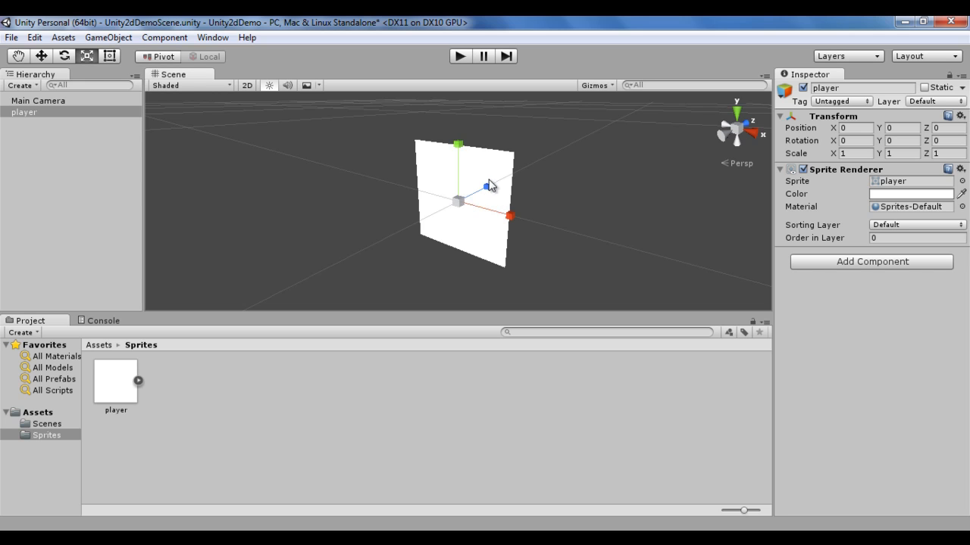
{"action": "left_click", "coordinate": [249, 86]}
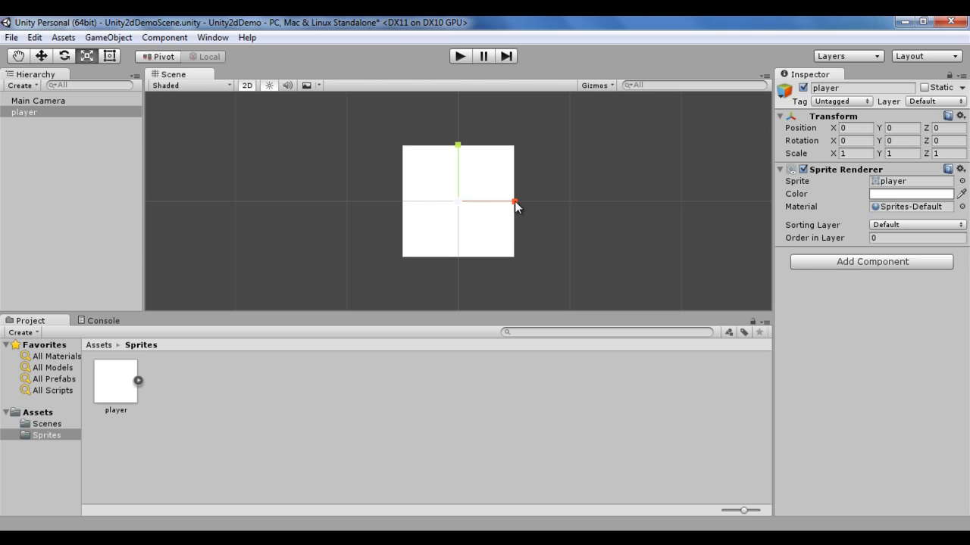
{"action": "left_click_drag", "start_coordinate": [514, 201], "coordinate": [584, 221]}
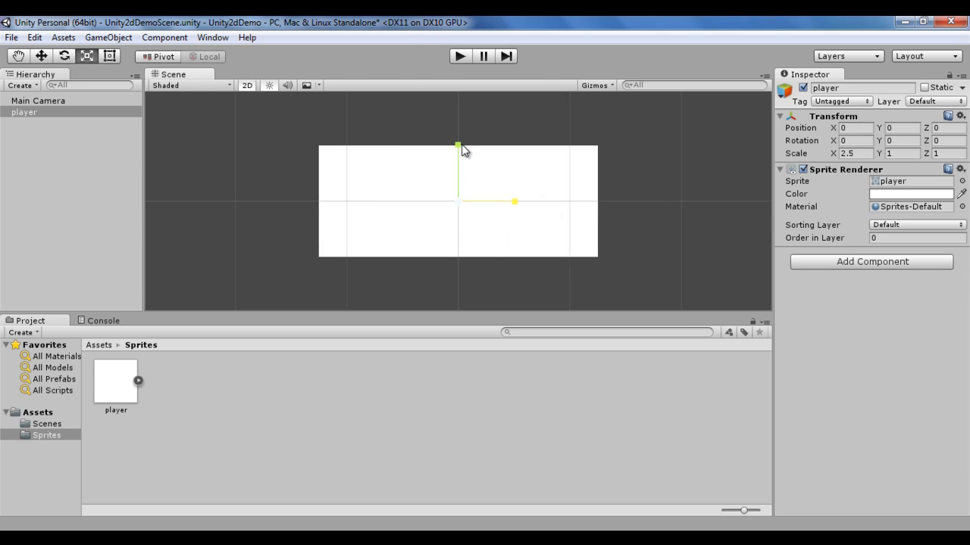
{"action": "mouse_move", "coordinate": [459, 147]}
{"action": "left_mouse_down"}
{"action": "mouse_move", "coordinate": [456, 95]}
{"action": "mouse_move", "coordinate": [463, 146]}
{"action": "left_mouse_up"}
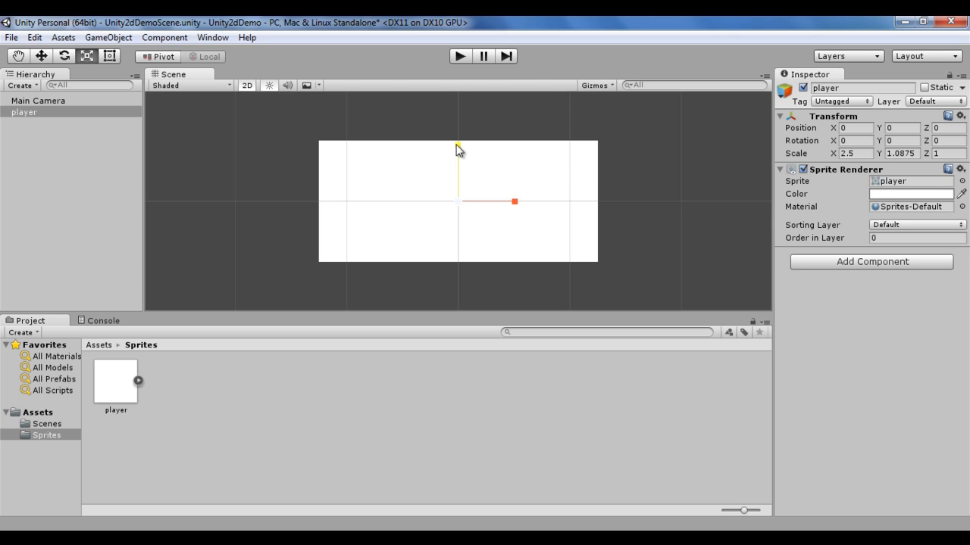
{"action": "left_click_drag", "start_coordinate": [458, 145], "coordinate": [457, 106]}
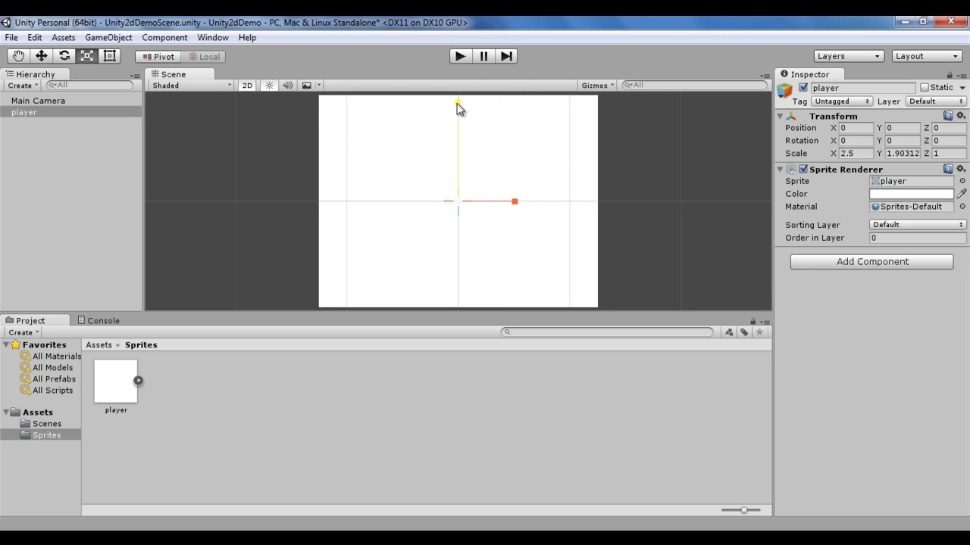
{"action": "left_click_drag", "start_coordinate": [515, 204], "coordinate": [548, 210]}
Step: Set the player's X and Y scale to 1
{"action": "left_click", "coordinate": [856, 154]}
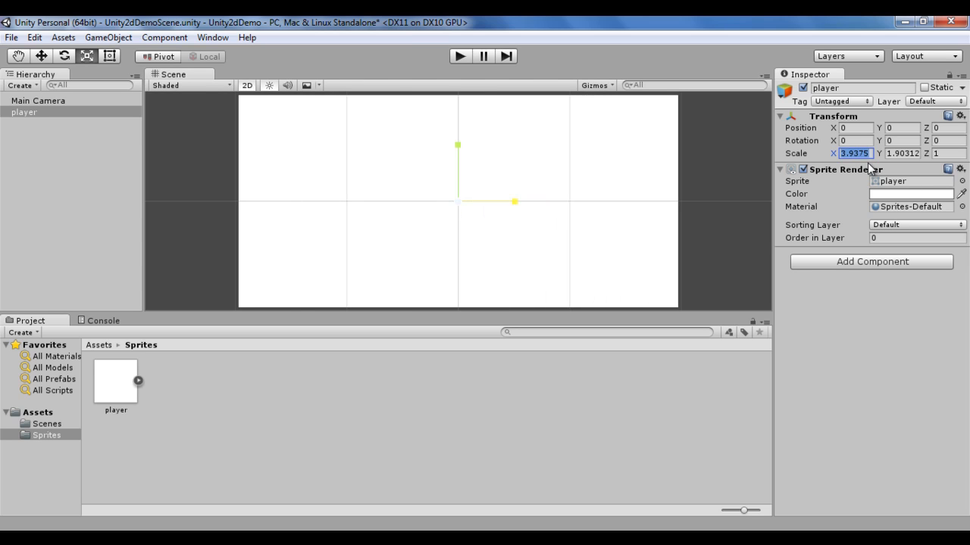
{"action": "type", "text": "1"}
{"action": "left_click", "coordinate": [900, 154]}
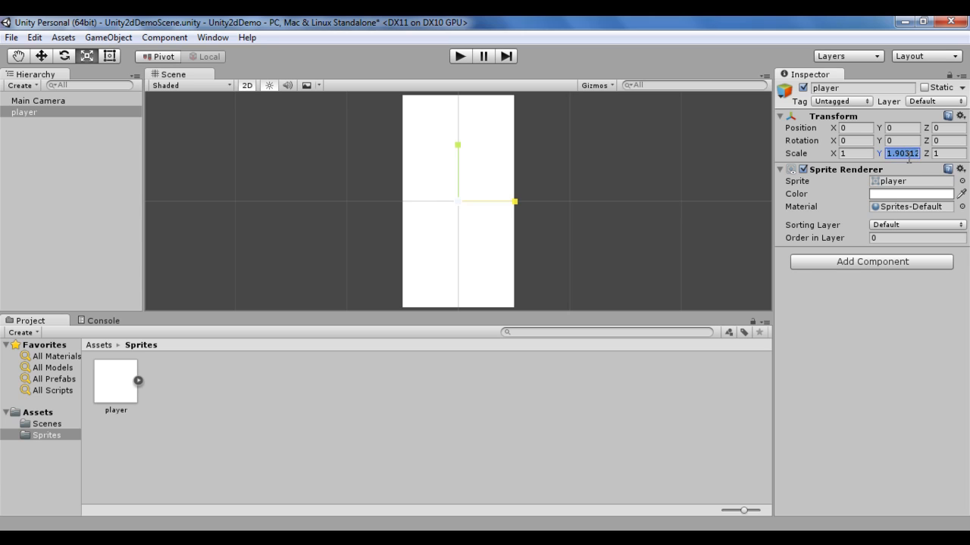
{"action": "type", "text": "1"}
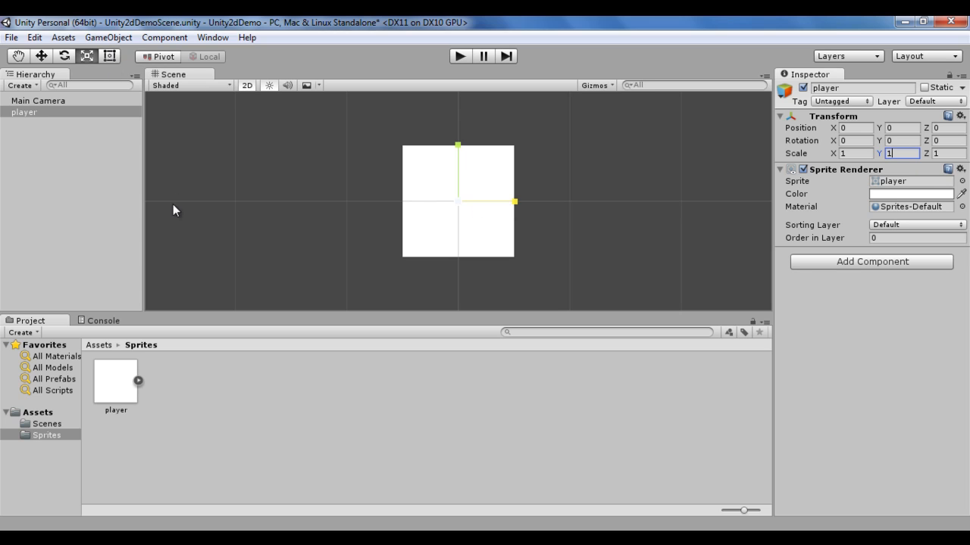
Step: Move the player with the Rect tool to about X 0.007, Y 0.02, and reset its X and Y positions to 0
{"action": "left_click", "coordinate": [111, 57]}
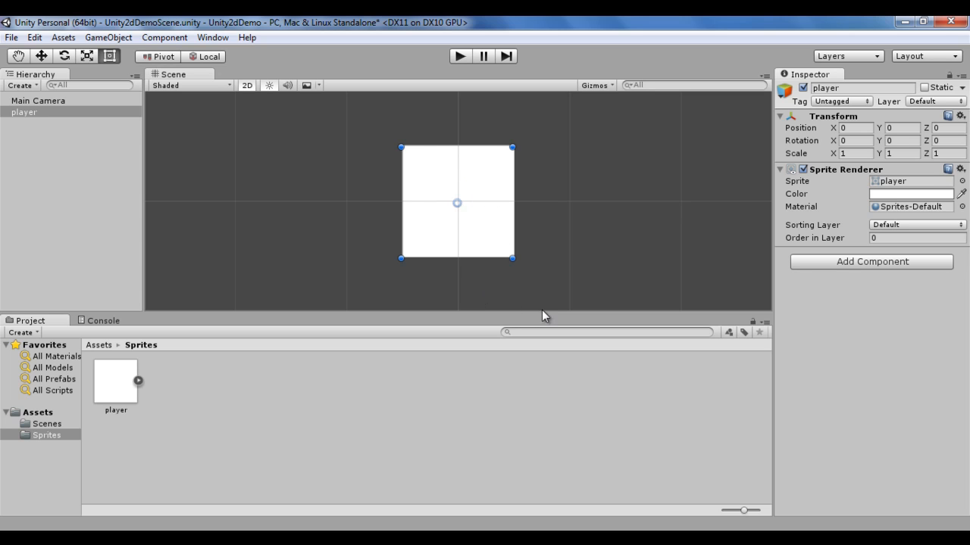
{"action": "left_click_drag", "start_coordinate": [480, 189], "coordinate": [464, 217]}
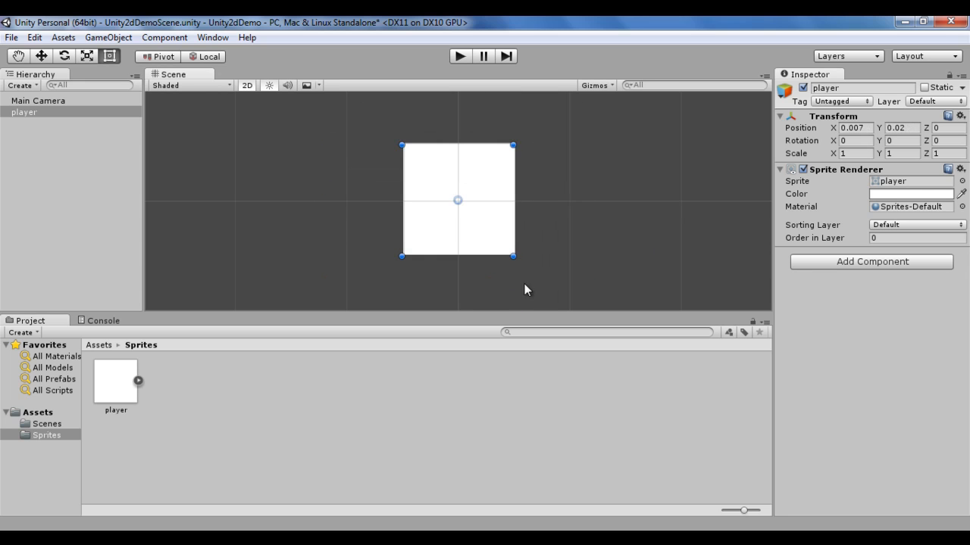
{"action": "left_click", "coordinate": [869, 127]}
{"action": "type", "text": "0"}
{"action": "left_click", "coordinate": [909, 128]}
{"action": "type", "text": "0"}
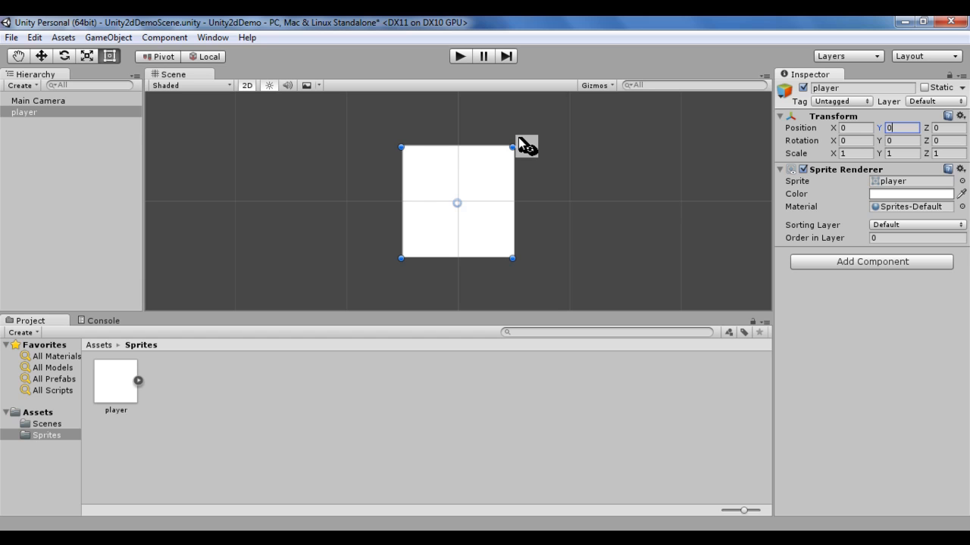
Step: Rotate the player with the Rect tool from outside its upper-right corner, and reset the Z rotation to 0
{"action": "left_click_drag", "start_coordinate": [520, 144], "coordinate": [488, 165]}
{"action": "left_click", "coordinate": [946, 140]}
{"action": "type", "text": "0"}
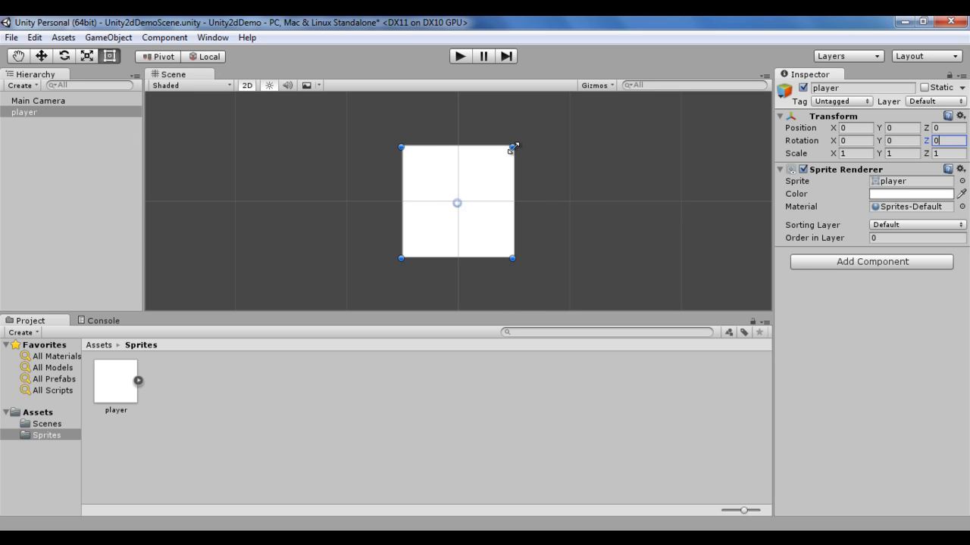
Step: Resize the player by its corners and side edges with the Rect tool to a scale of about X 1.29, Y 0.94
{"action": "mouse_move", "coordinate": [513, 148]}
{"action": "left_mouse_down"}
{"action": "mouse_move", "coordinate": [621, 95]}
{"action": "mouse_move", "coordinate": [521, 143]}
{"action": "left_mouse_up"}
{"action": "mouse_move", "coordinate": [528, 257]}
{"action": "left_mouse_down"}
{"action": "mouse_move", "coordinate": [602, 325]}
{"action": "mouse_move", "coordinate": [518, 254]}
{"action": "left_mouse_up"}
{"action": "left_click_drag", "start_coordinate": [403, 257], "coordinate": [417, 250]}
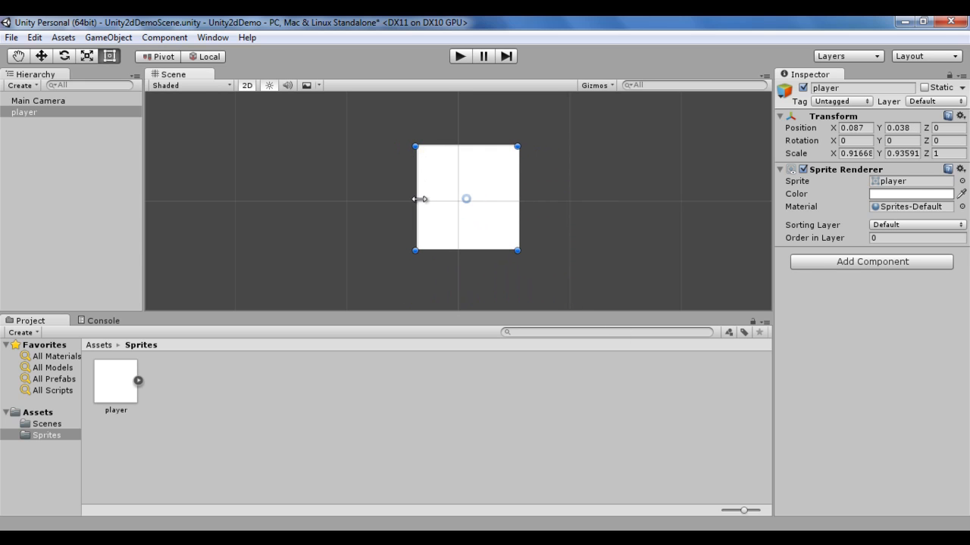
{"action": "mouse_move", "coordinate": [417, 199]}
{"action": "left_mouse_down"}
{"action": "mouse_move", "coordinate": [249, 205]}
{"action": "mouse_move", "coordinate": [409, 204]}
{"action": "mouse_move", "coordinate": [334, 210]}
{"action": "mouse_move", "coordinate": [413, 217]}
{"action": "left_mouse_up"}
{"action": "left_click_drag", "start_coordinate": [518, 187], "coordinate": [551, 188]}
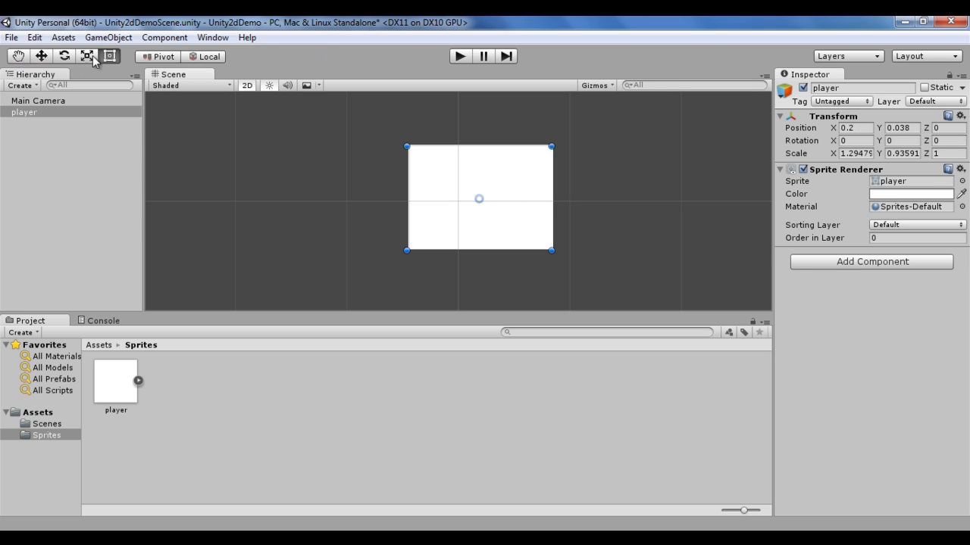
Step: Switch to the Unity manual's Toolbar page in the browser, read the Transform Tools entry, then return to Unity and minimise it
{"action": "left_click", "coordinate": [364, 542]}
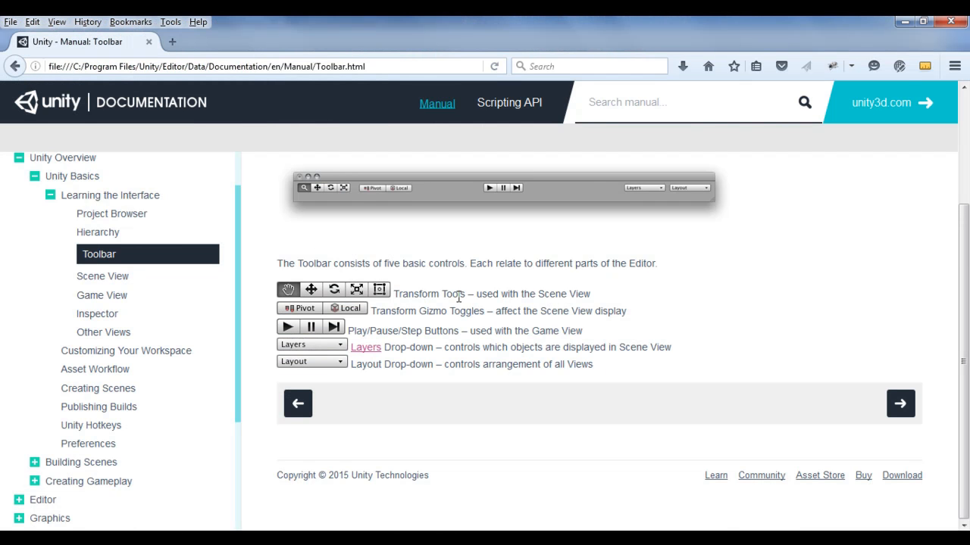
{"action": "left_click_drag", "start_coordinate": [477, 298], "coordinate": [597, 301]}
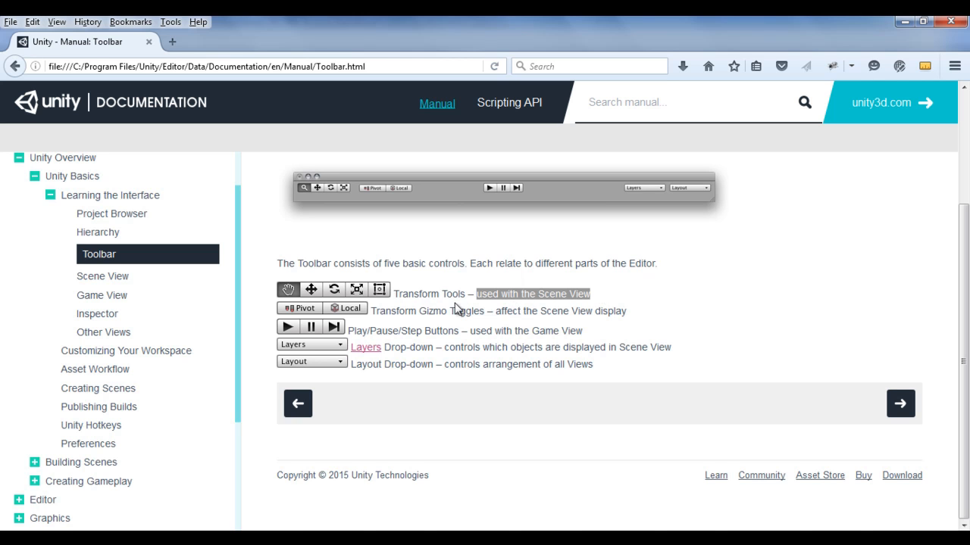
{"action": "key", "text": "alt+Tab"}
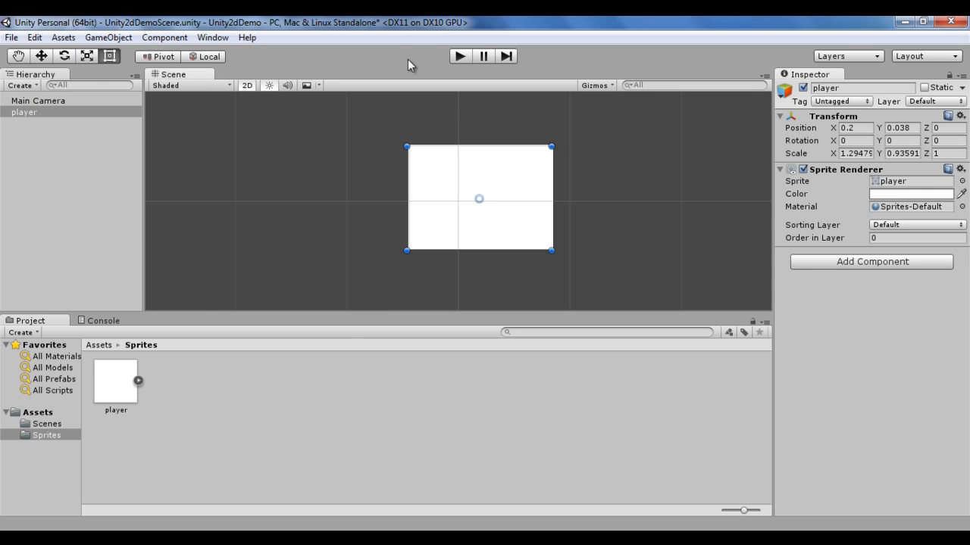
{"action": "left_click", "coordinate": [904, 22]}
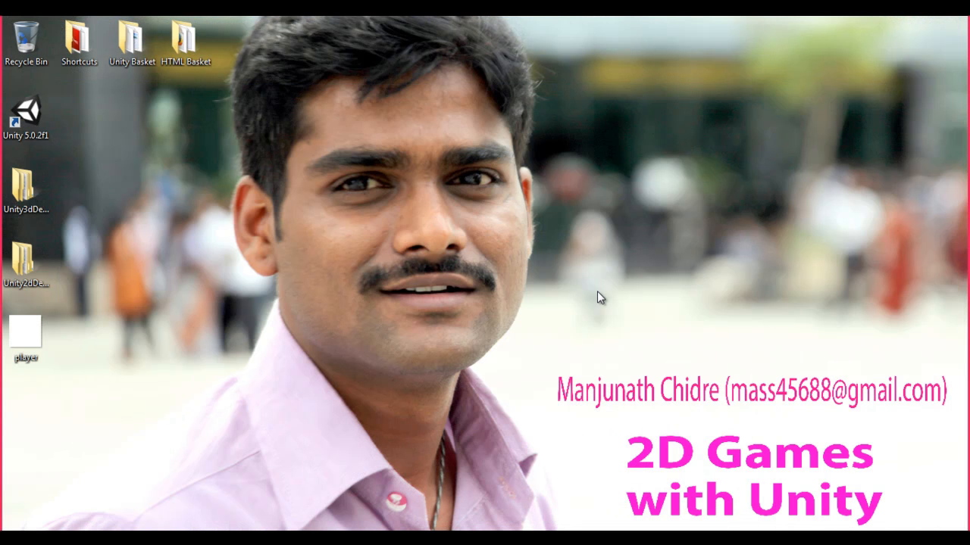